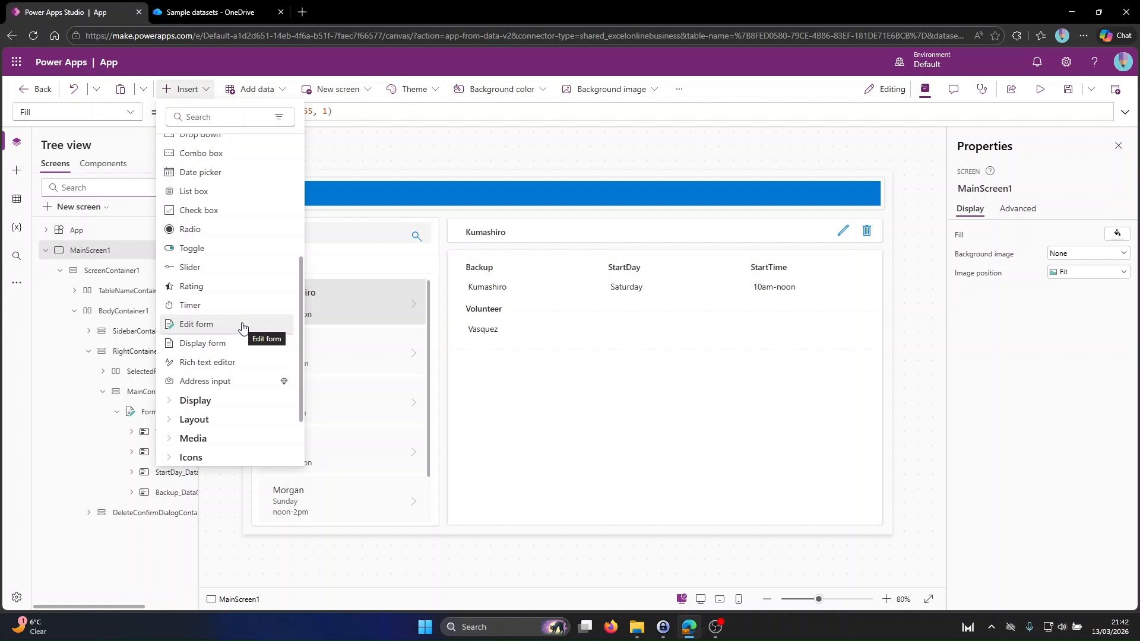
Look through the available controls, and inspect the records gallery's Items formula and the form's DataSource formula.
scroll(242, 314, "up", 5)
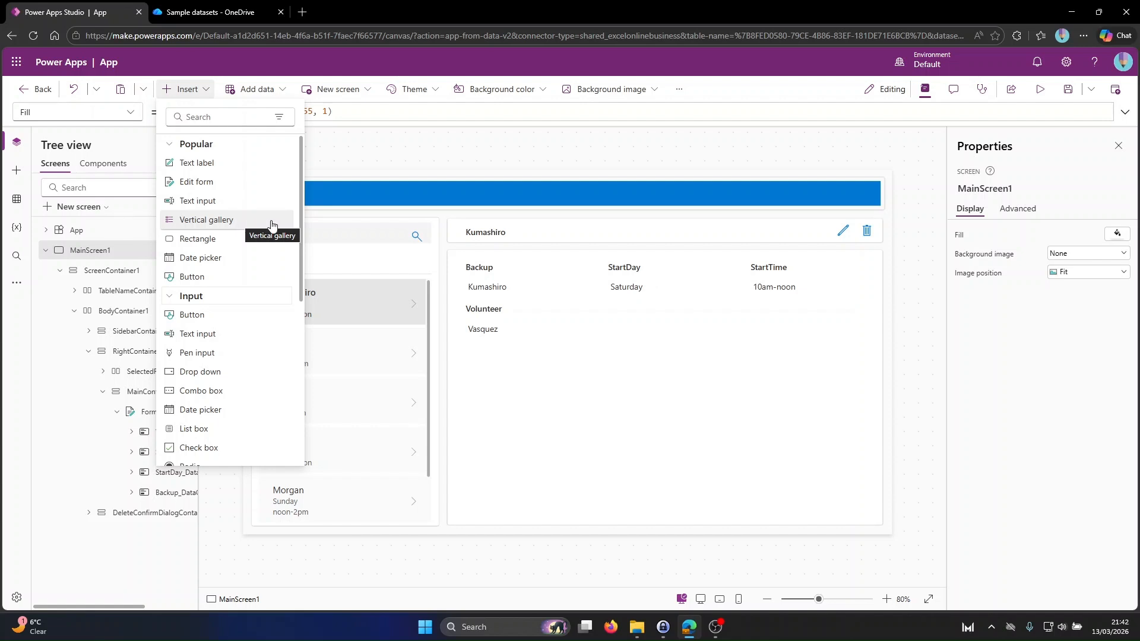
left_click(439, 153)
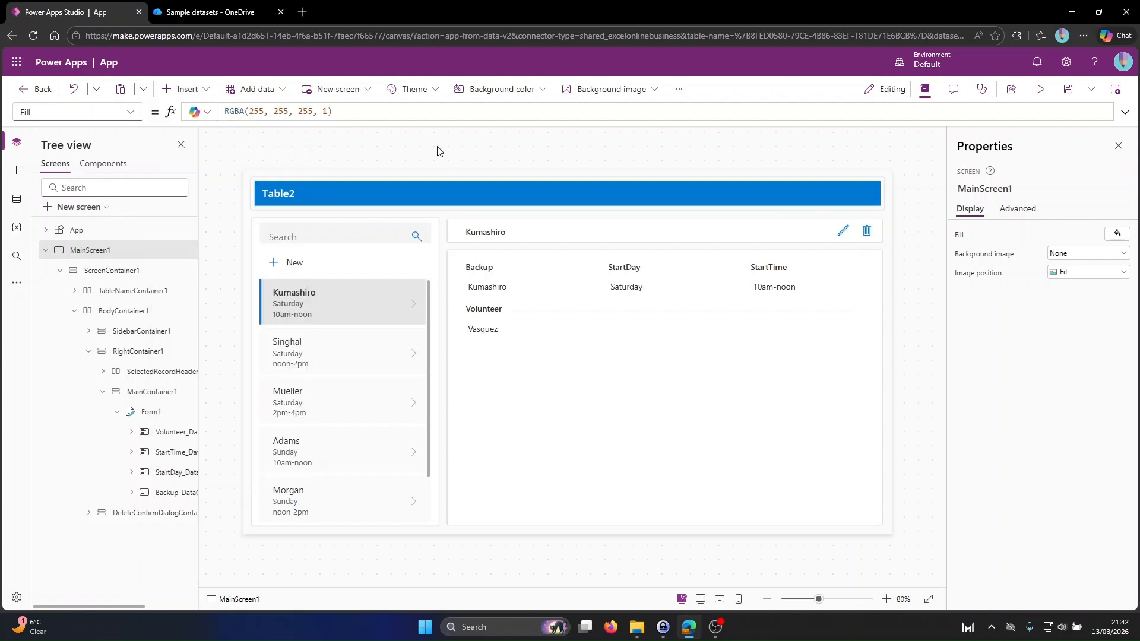
left_click(428, 330)
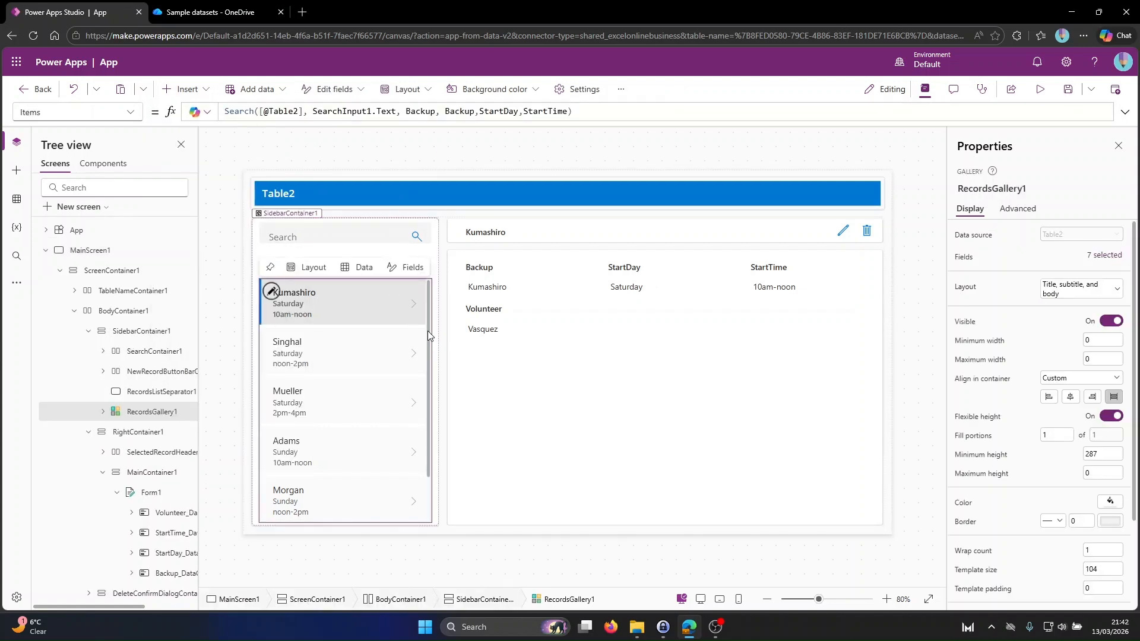
left_click(520, 382)
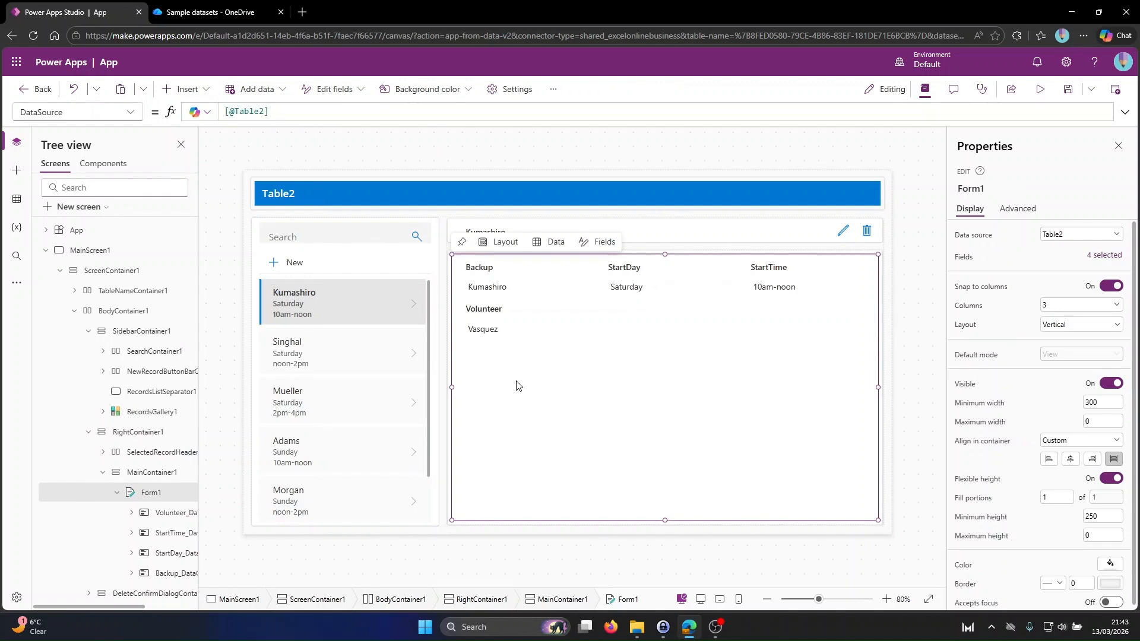
Switch the form into edit mode, and inspect the OnSelect formulas of the submit, cancel and new-record icons.
left_click(843, 231, "alt")
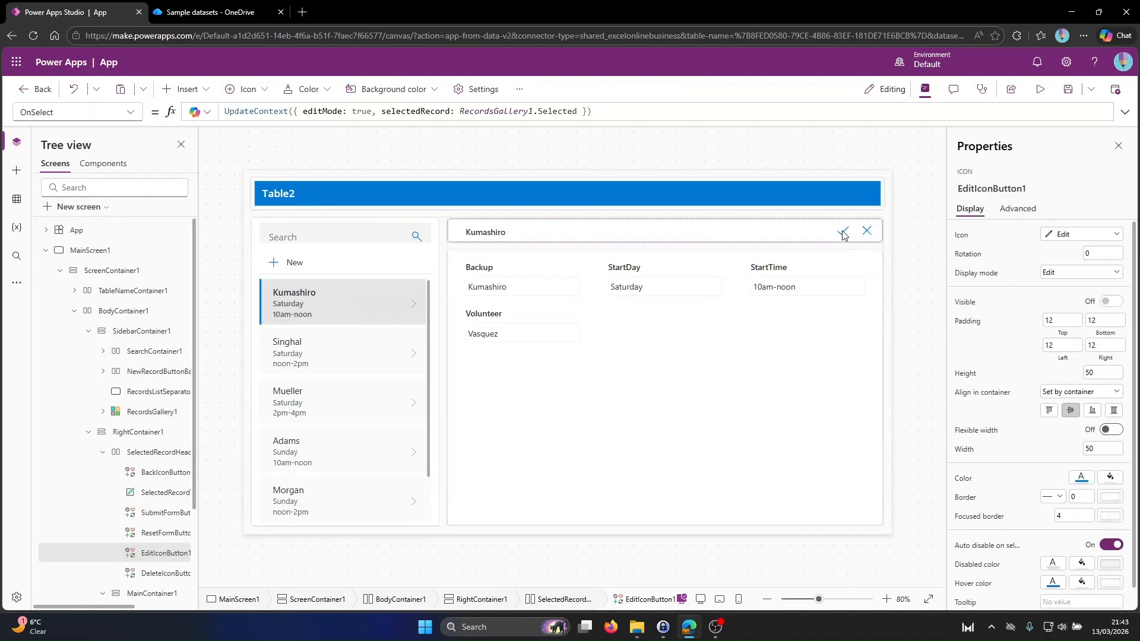
left_click(844, 233)
left_click(868, 236)
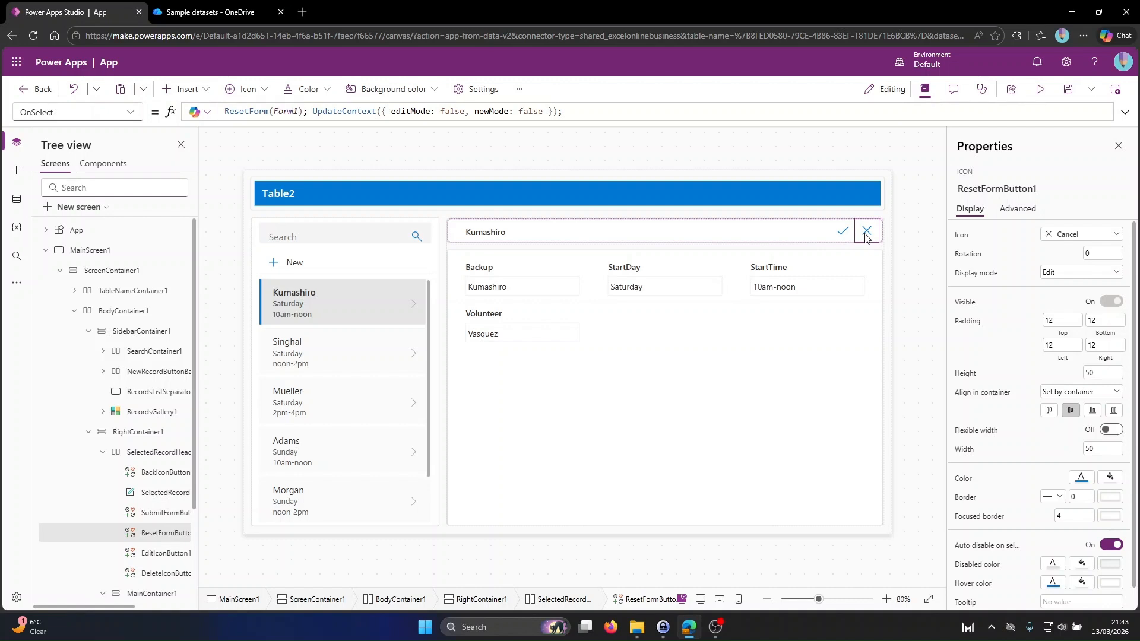
left_click(273, 263)
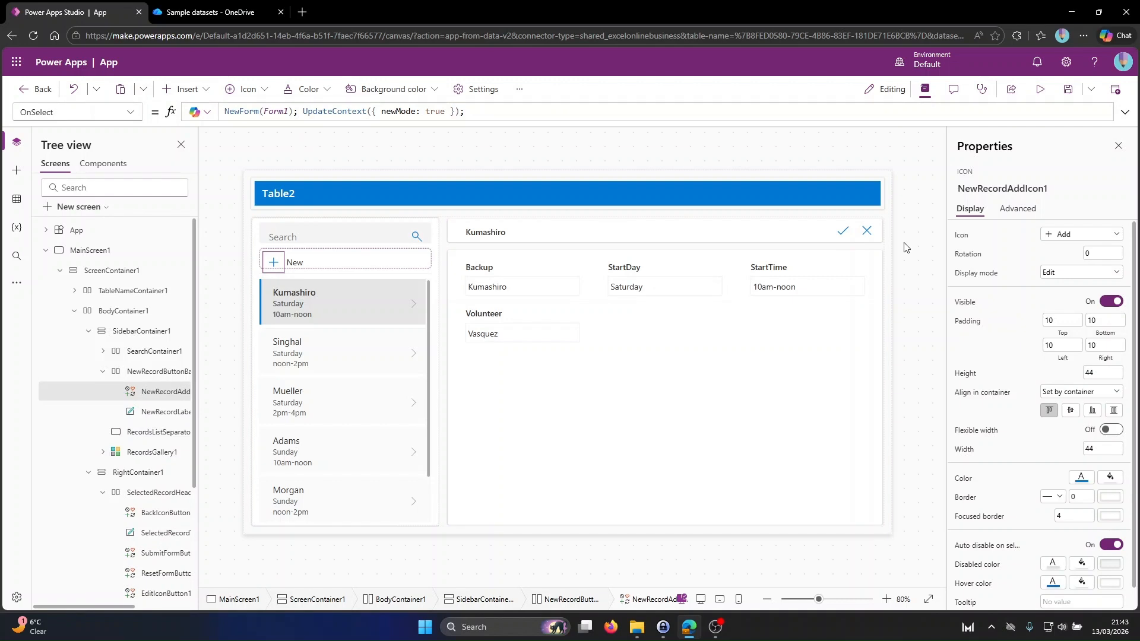
Add a text label inside Volunteer_DataCard1, unlocking the card.
scroll(152, 512, "down", 3)
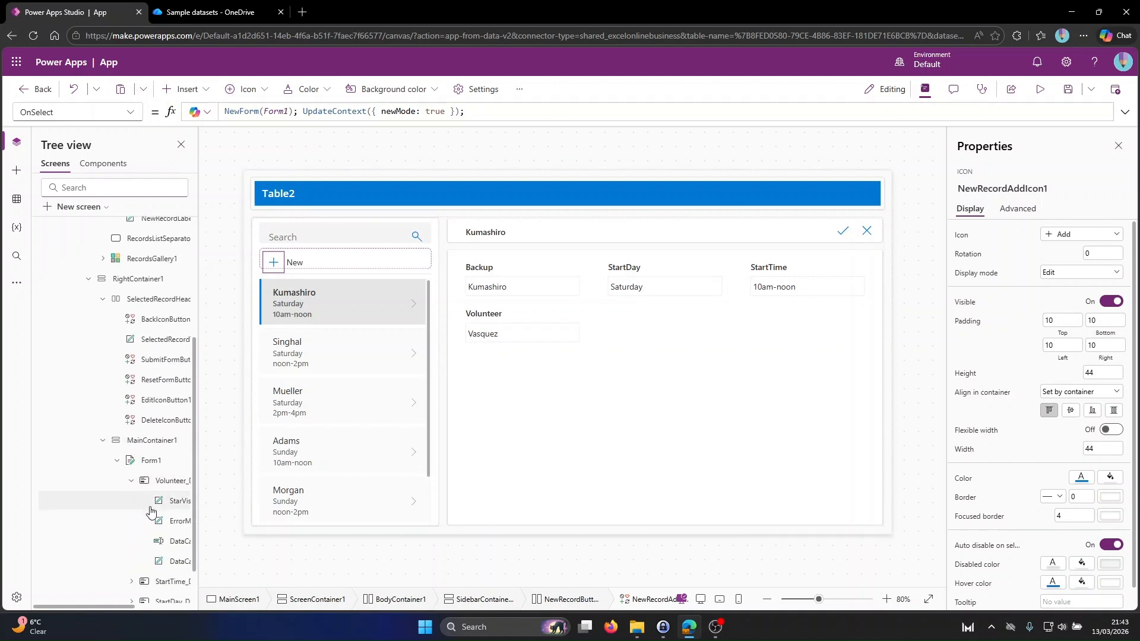
scroll(151, 512, "down", 1)
left_click(172, 433)
left_click(184, 89)
left_click(266, 299)
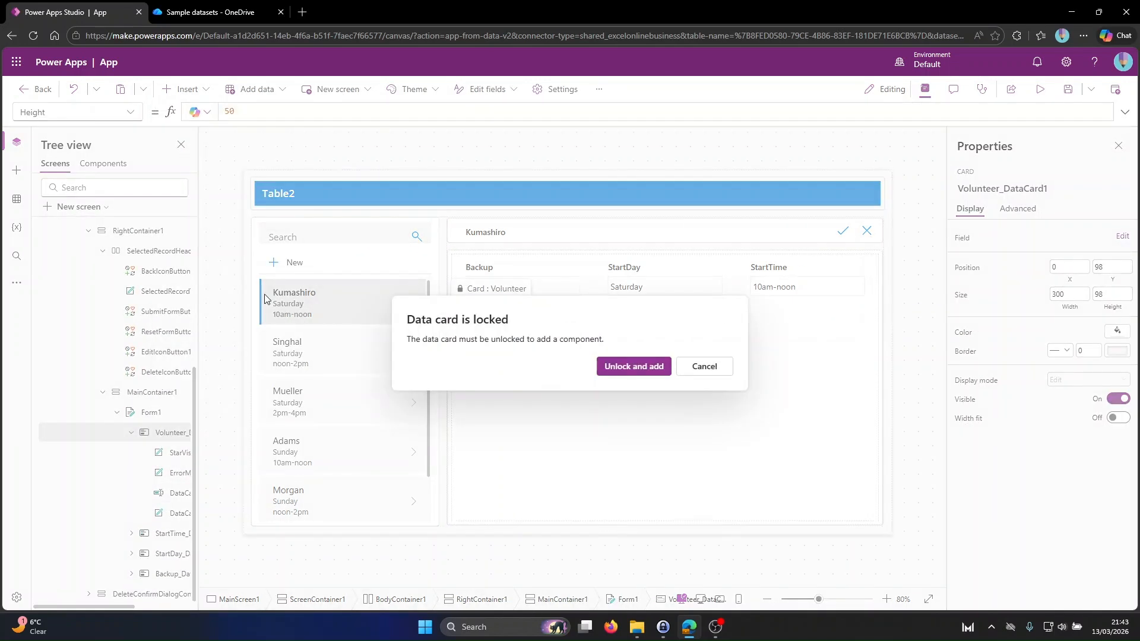
left_click(634, 366)
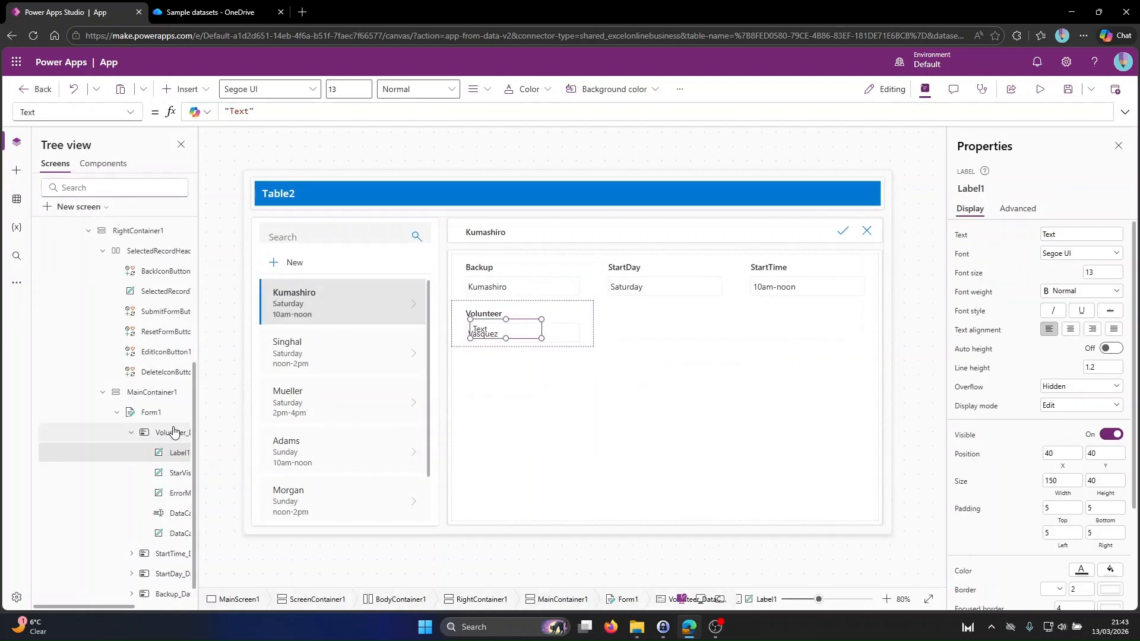
Try to insert an edit form inside Volunteer_DataCard1, and delete the inserted form.
left_click(173, 433)
left_click(186, 90)
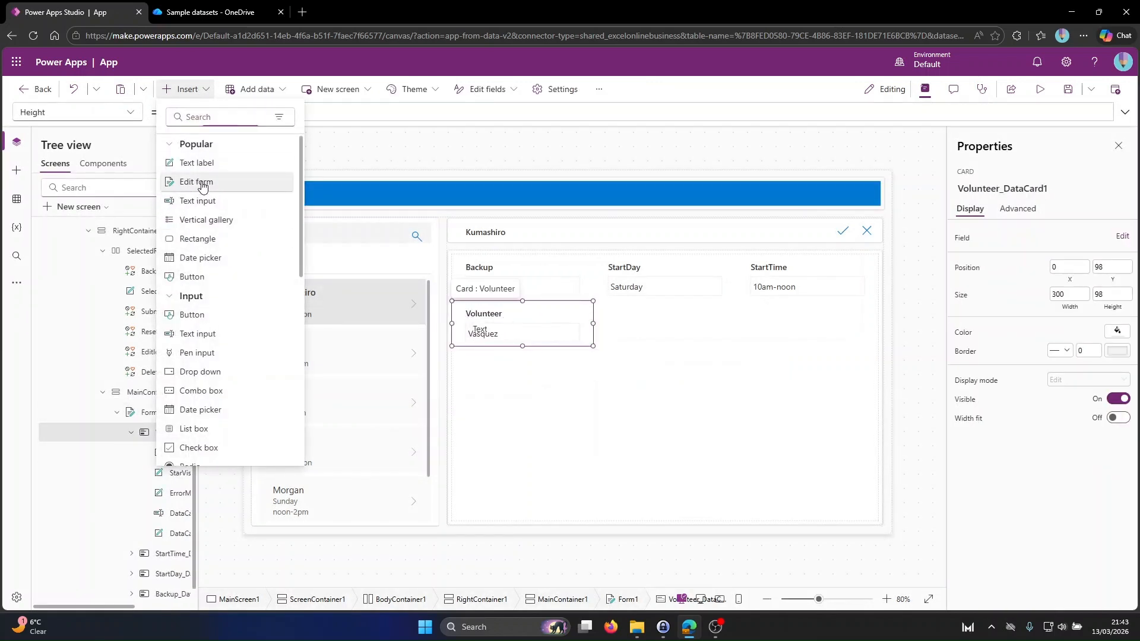
left_click(203, 186)
scroll(119, 357, "up", 5)
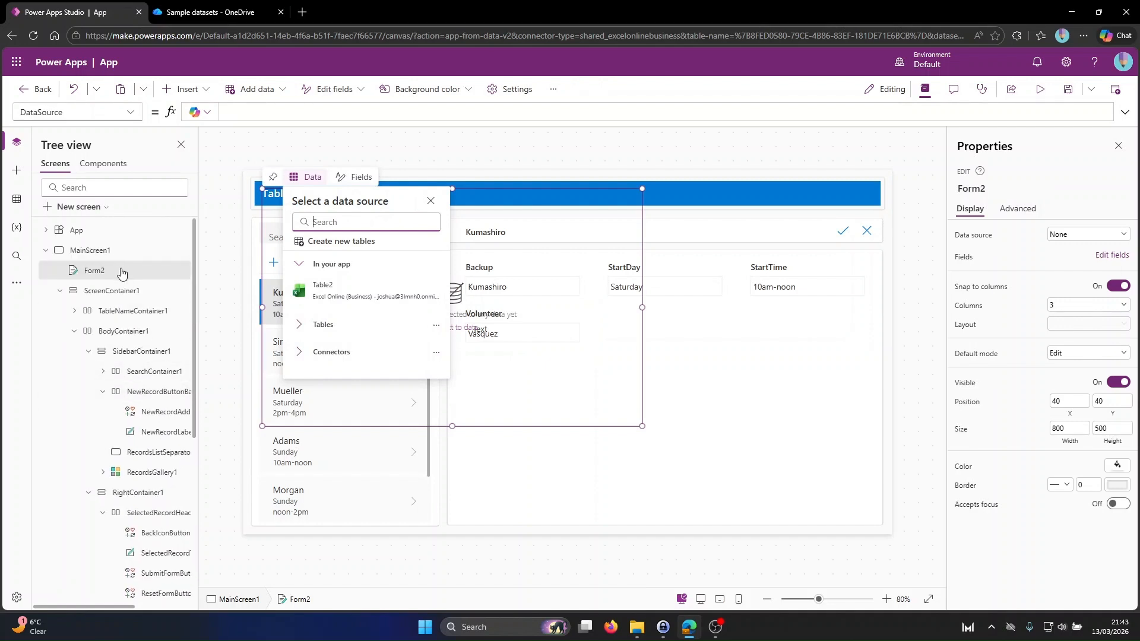
left_click(122, 273)
key("Delete")
Check Form1's DataSource formula against the app's data sources, and open its Item formula.
left_click(499, 390)
left_click(276, 109)
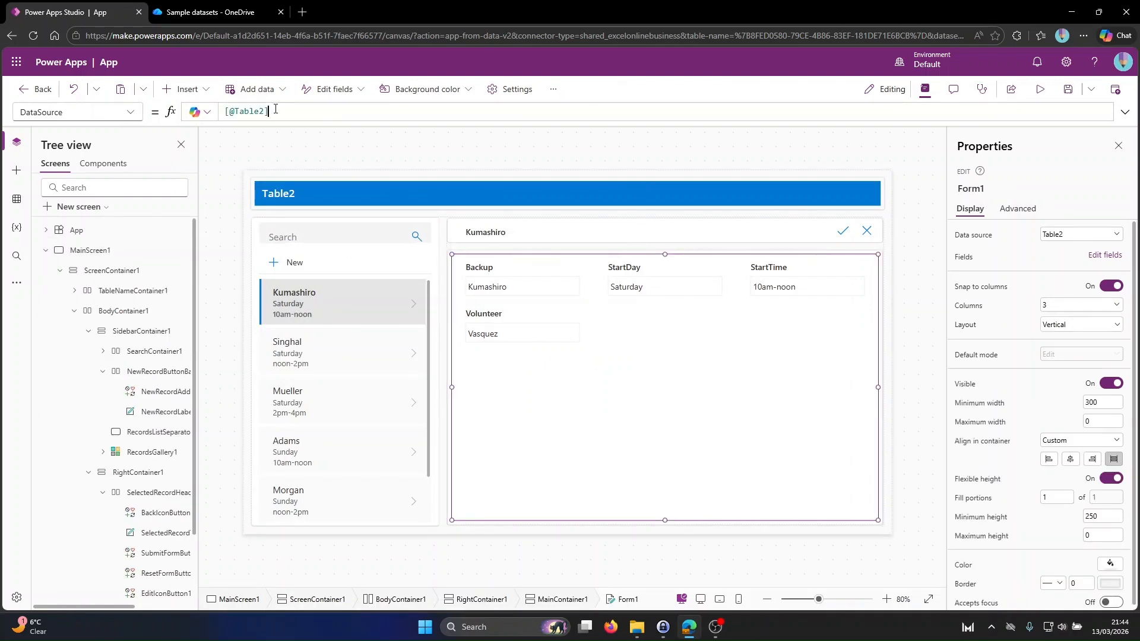
left_click(18, 203)
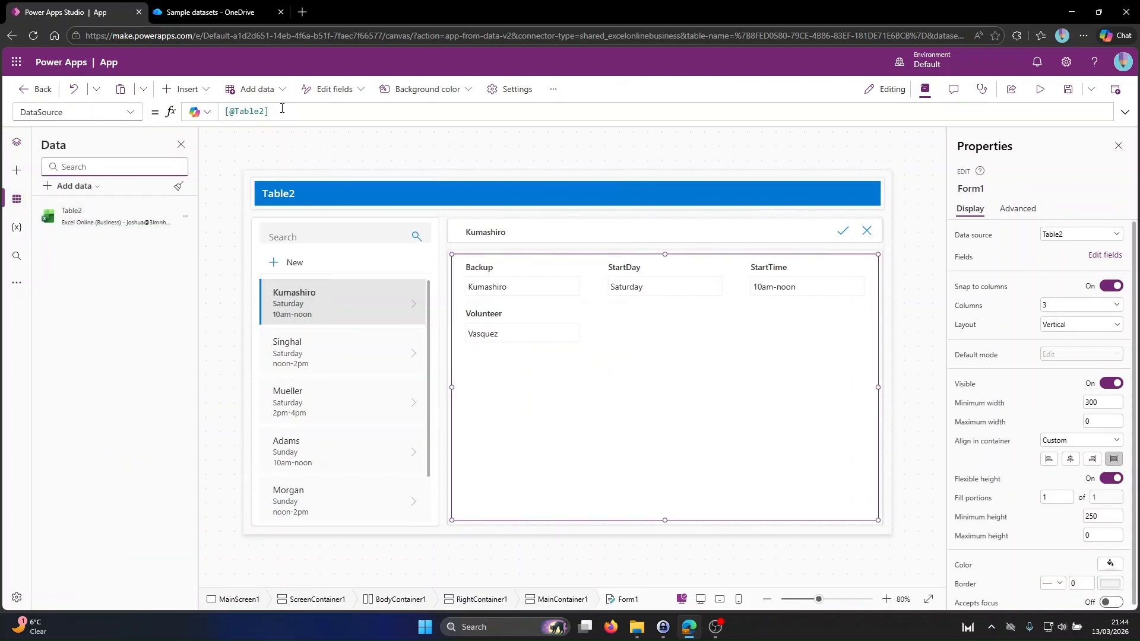
left_click(131, 111)
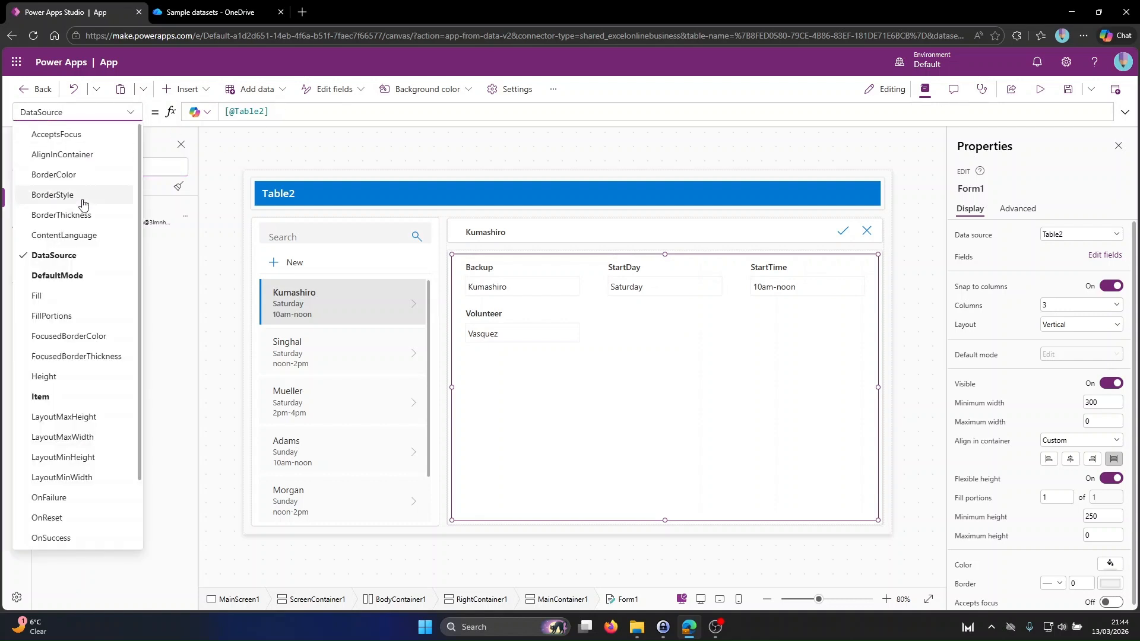
left_click(56, 397)
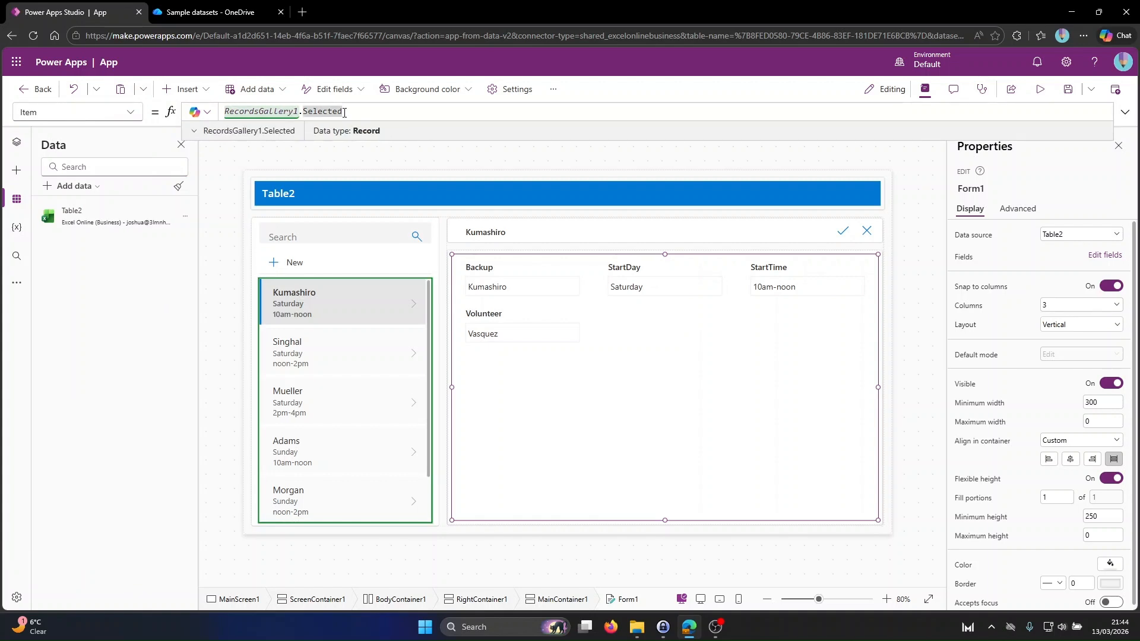
View the second, third and fourth gallery records in the form, and examine the RecordsGallery1 reference in its Item formula.
left_click(414, 356)
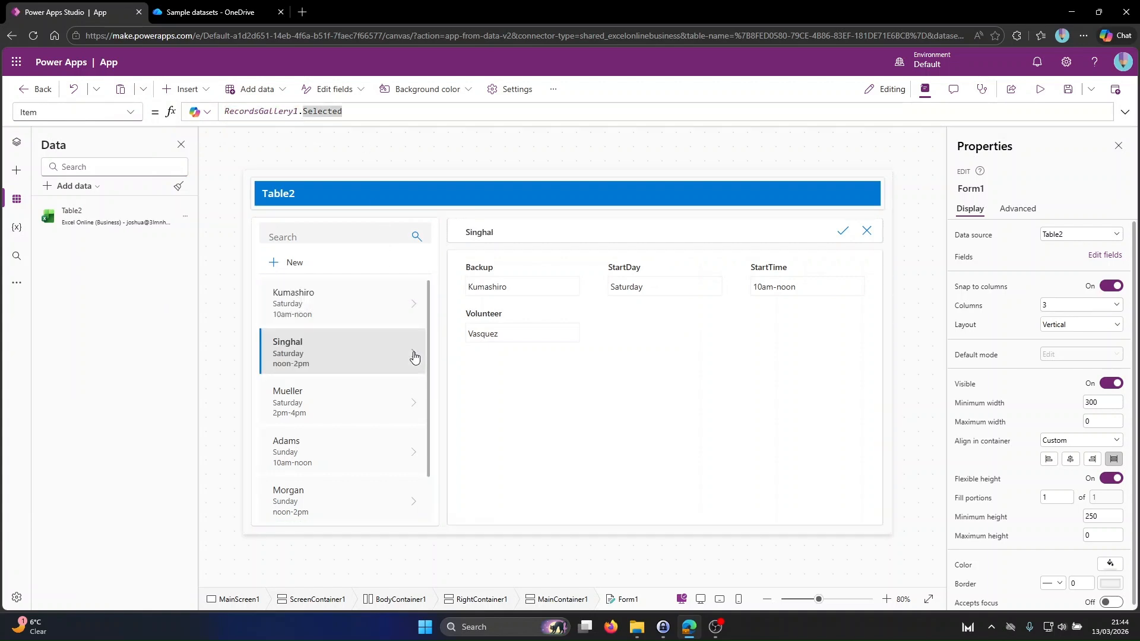
scroll(414, 357, "down", 1)
left_click(414, 358)
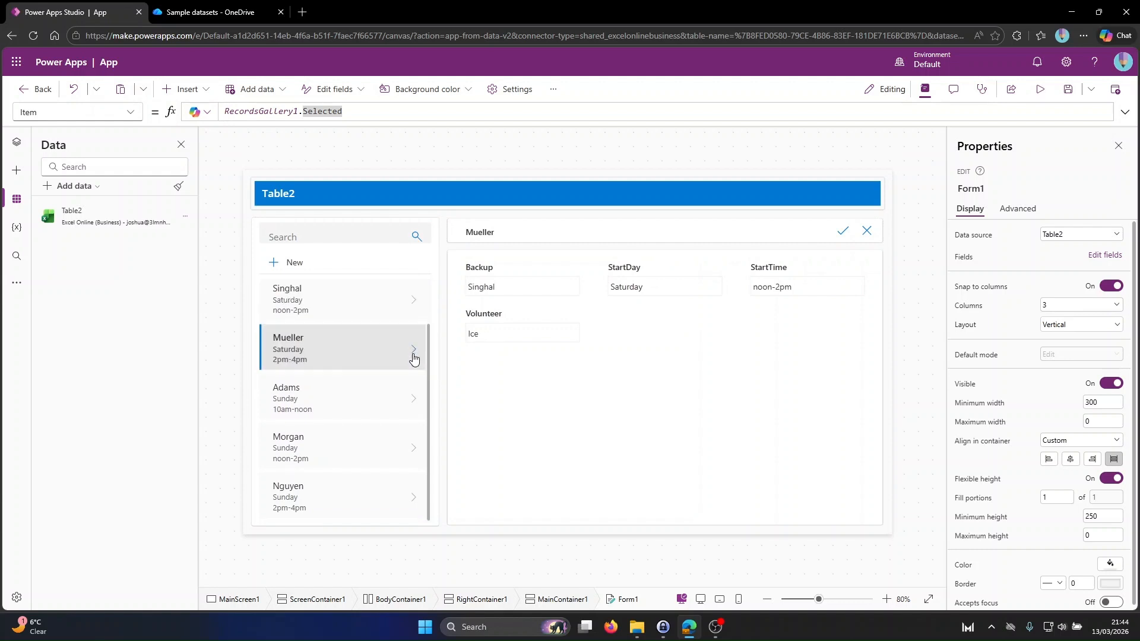
left_click(414, 405)
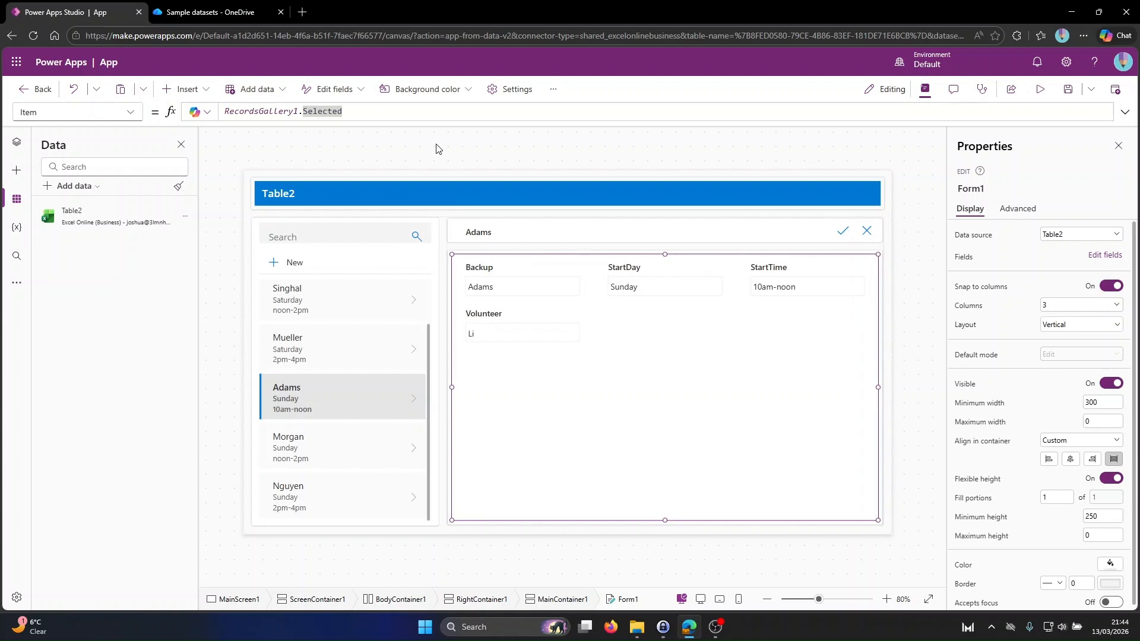
left_click(227, 111)
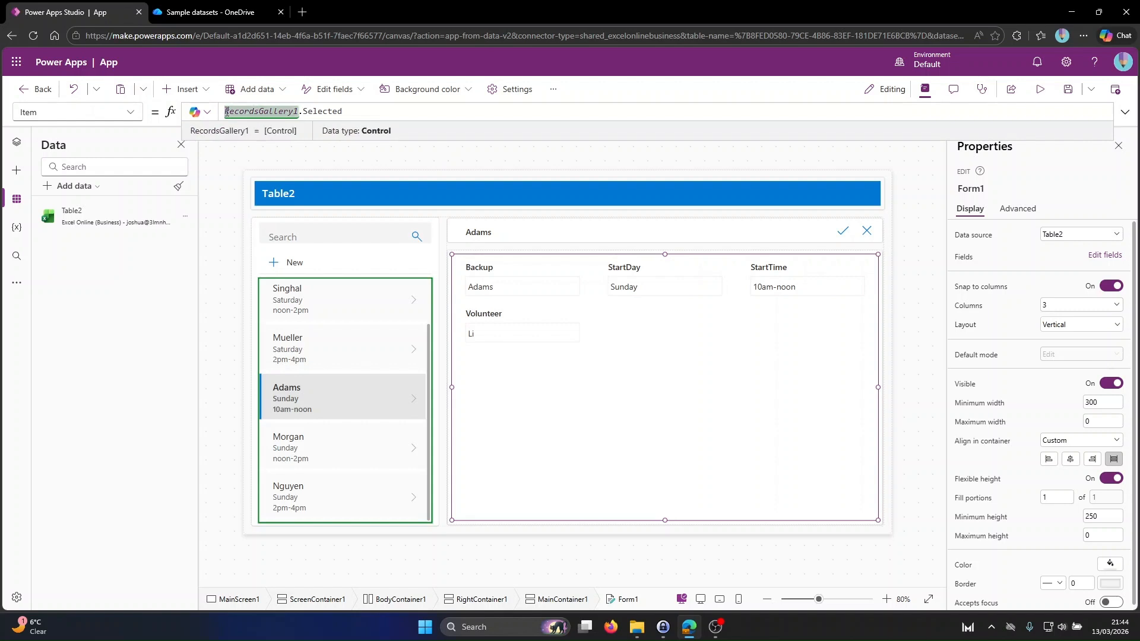
left_click(391, 159)
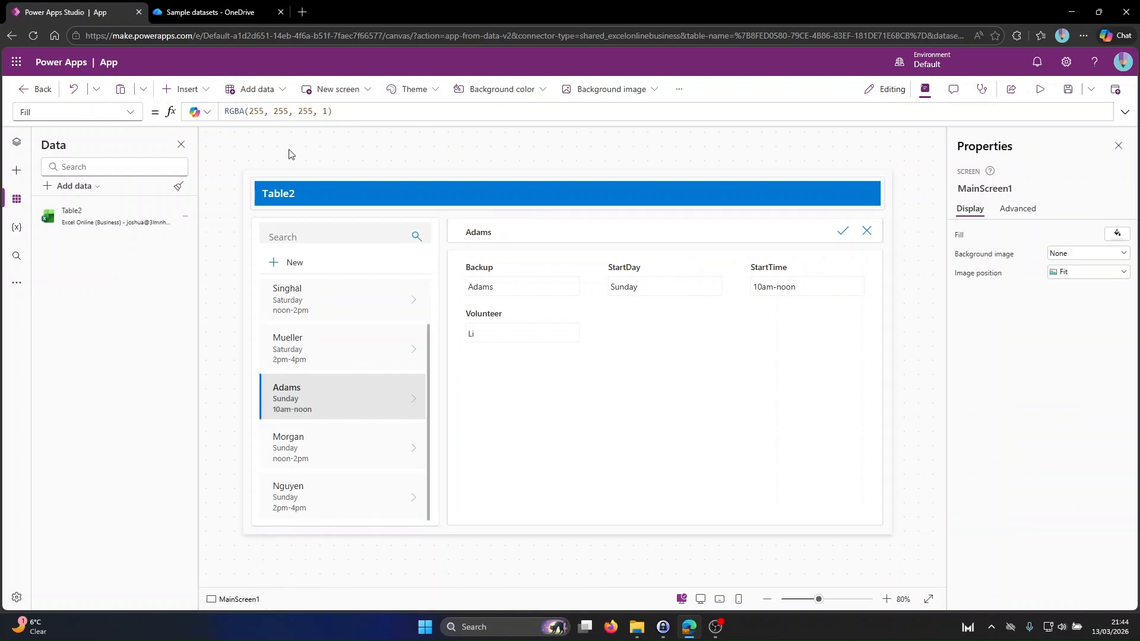
Insert a drop-down control on MainScreen1 and set its Items to Table2.
left_click(207, 92)
type("drop")
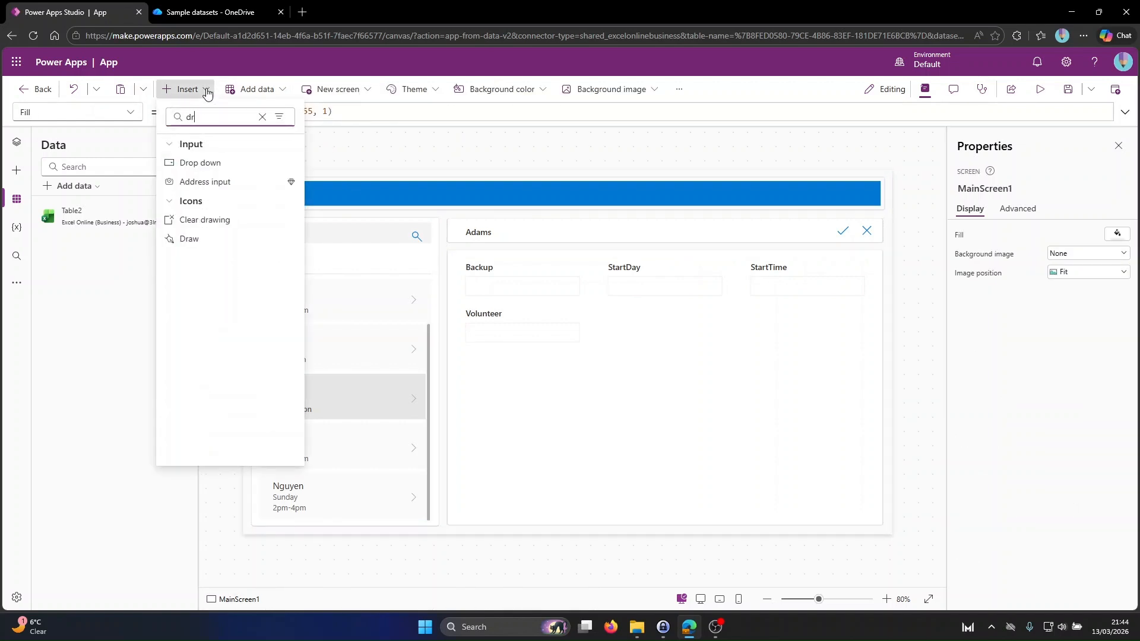
left_click(193, 160)
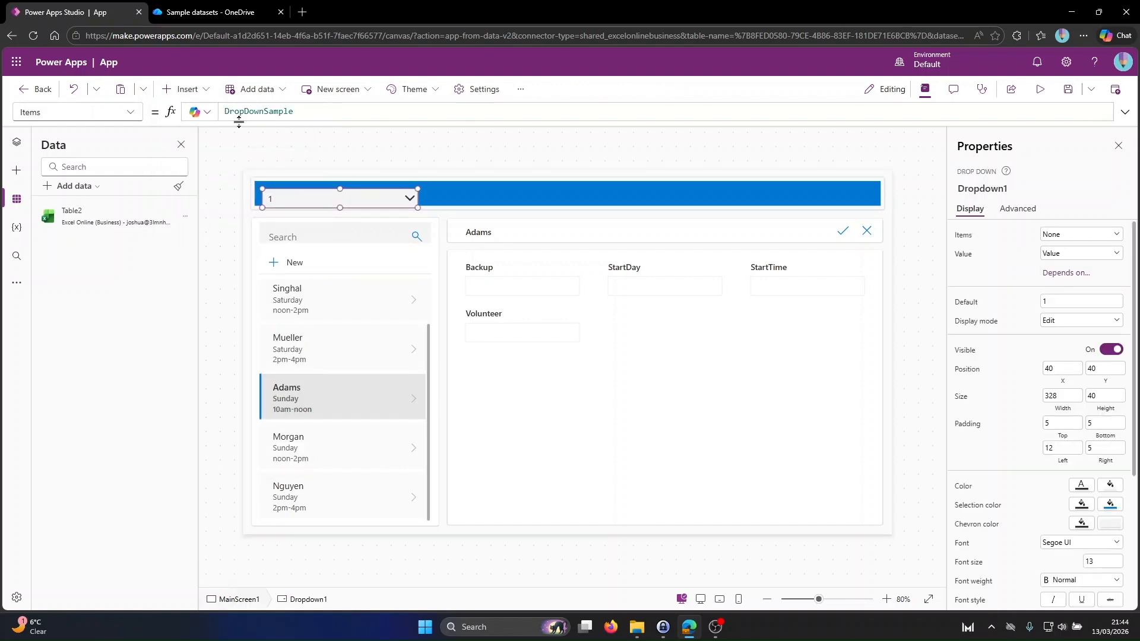
double_click(282, 113)
type("Table2")
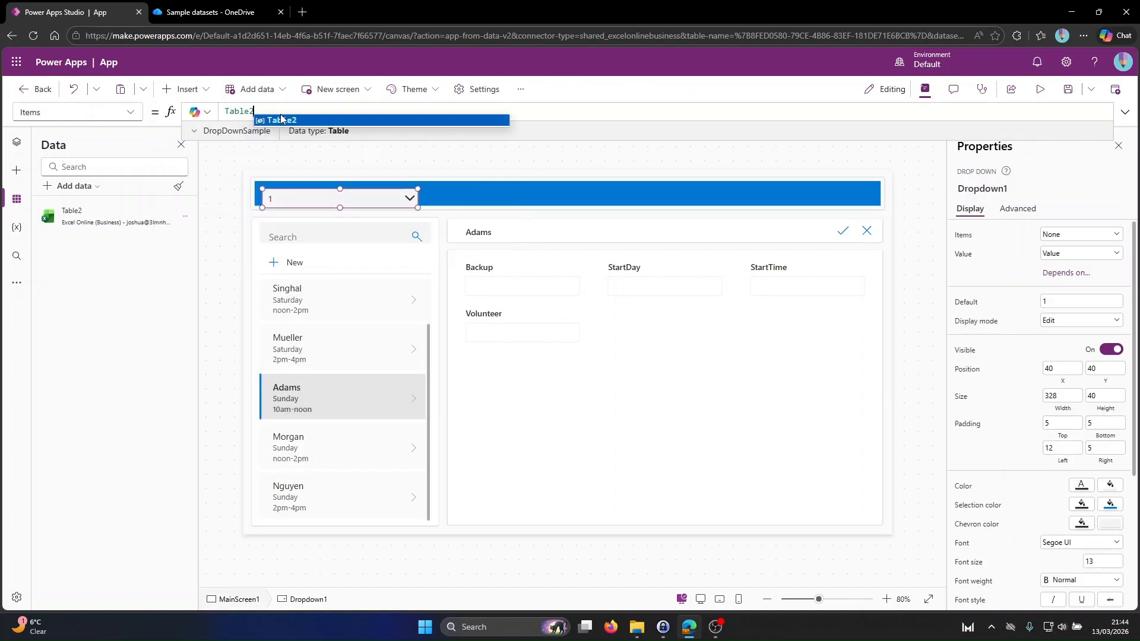
key("Return")
Set Form1's Item formula to Dropdown1.Selected on a new line below the commented-out gallery reference.
left_click(497, 357)
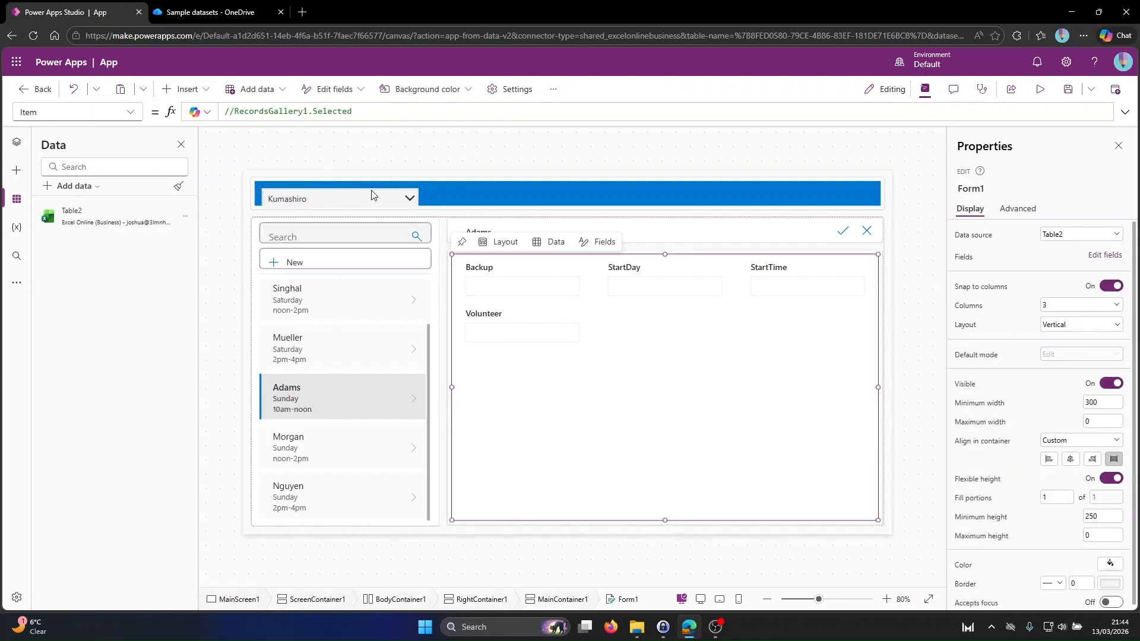
left_click(360, 111)
key("shift+Return")
type("Dropdown1.Selected")
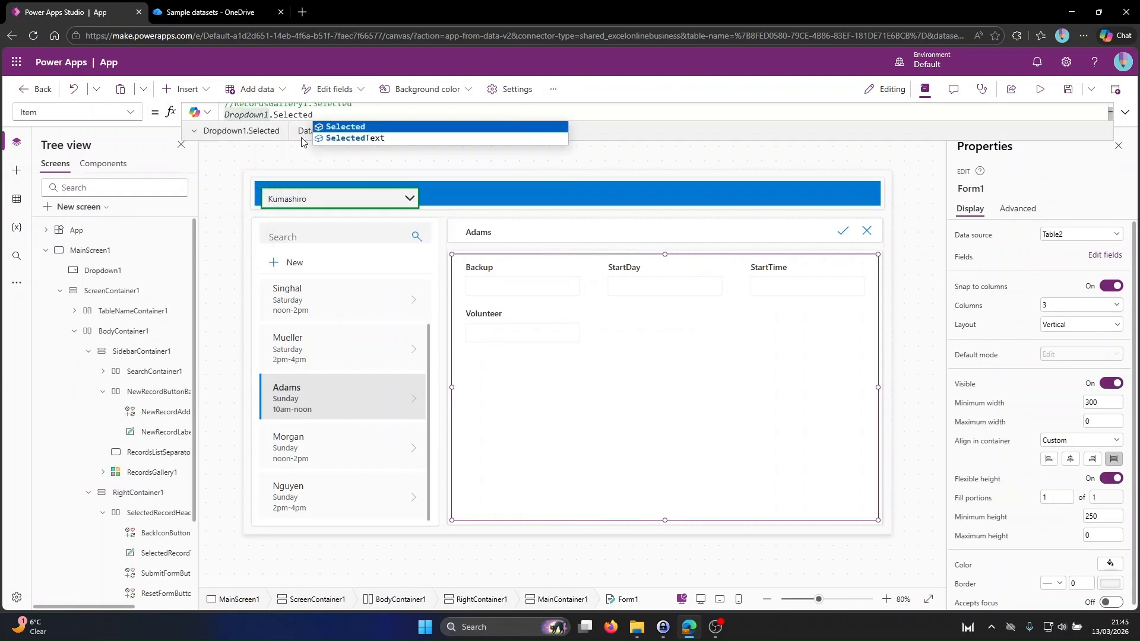
left_click(309, 159)
Choose the second and third records in the drop-down to test whether the form follows the selection.
left_click(368, 198)
left_click(357, 231)
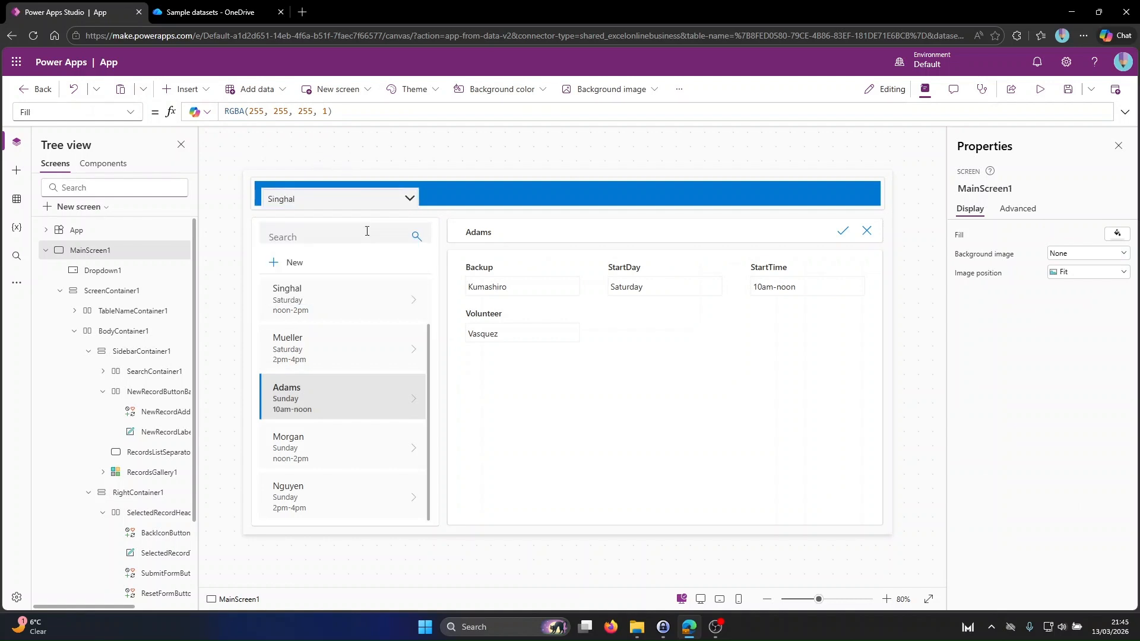
left_click(410, 200)
left_click(349, 248)
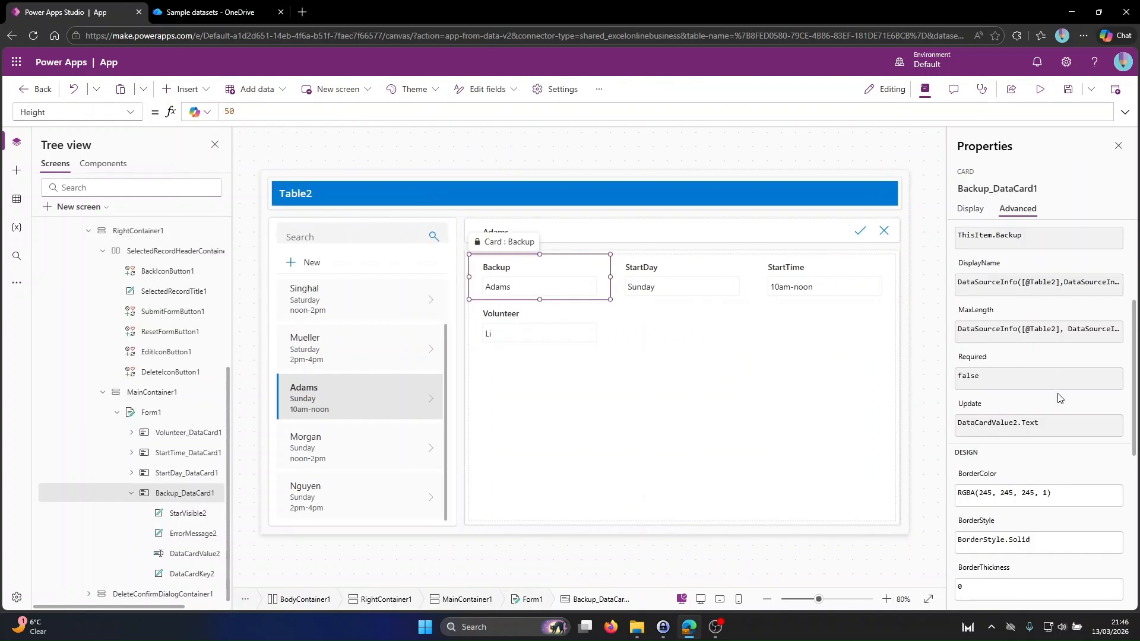
Unlock Backup_DataCard1's advanced properties, and open its DataField formula with the column name highlighted.
scroll(1061, 398, "up", 5)
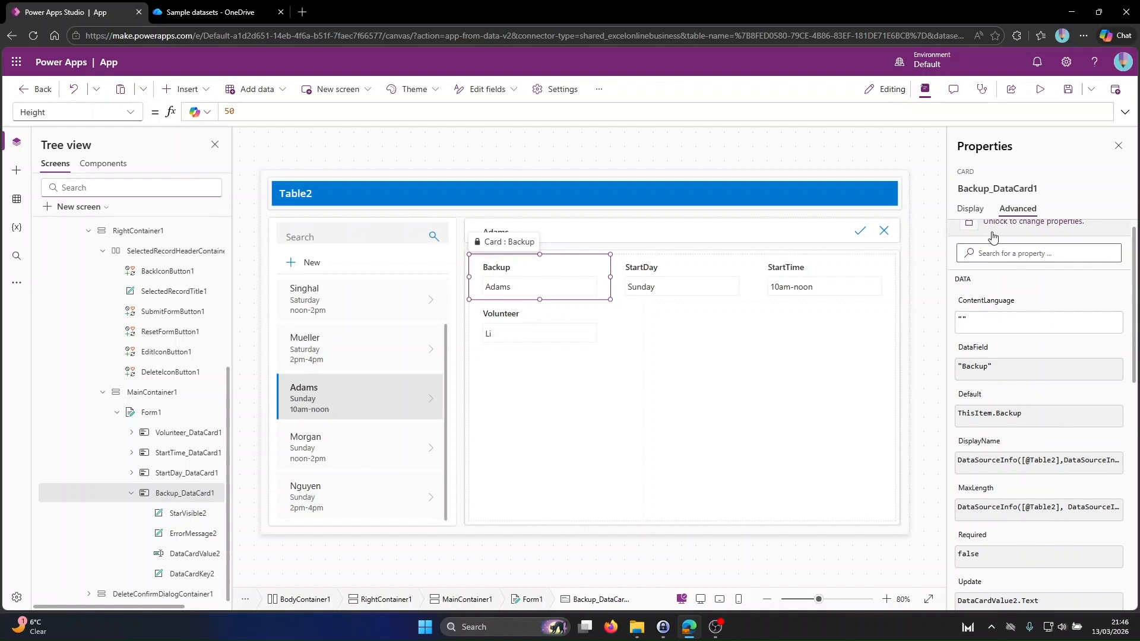
scroll(1023, 350, "down", 4)
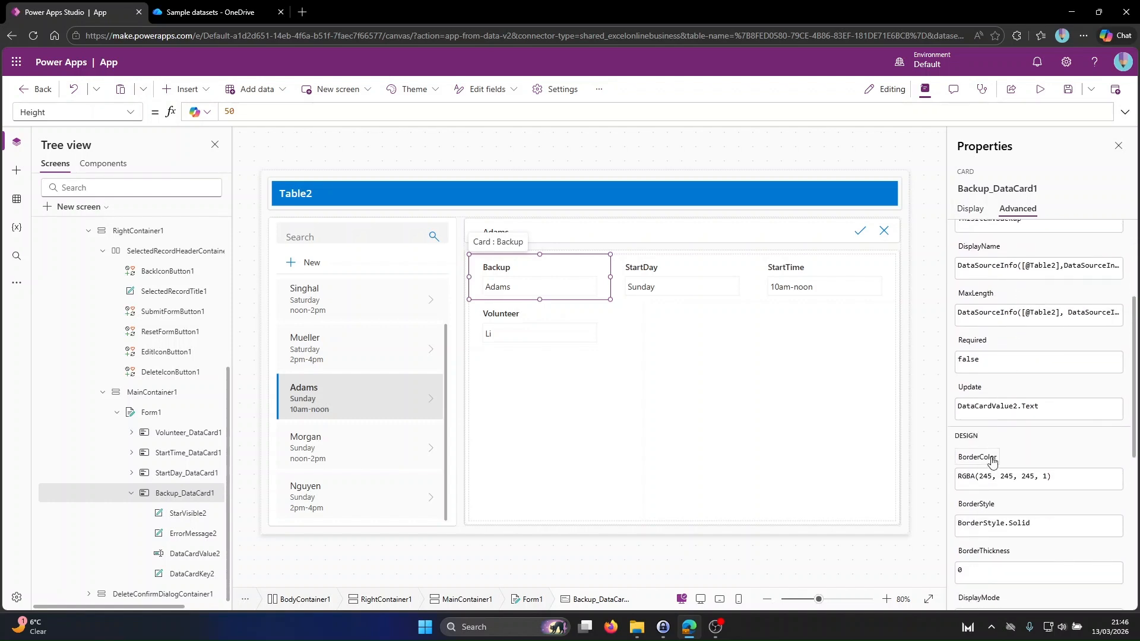
scroll(992, 350, "up", 3)
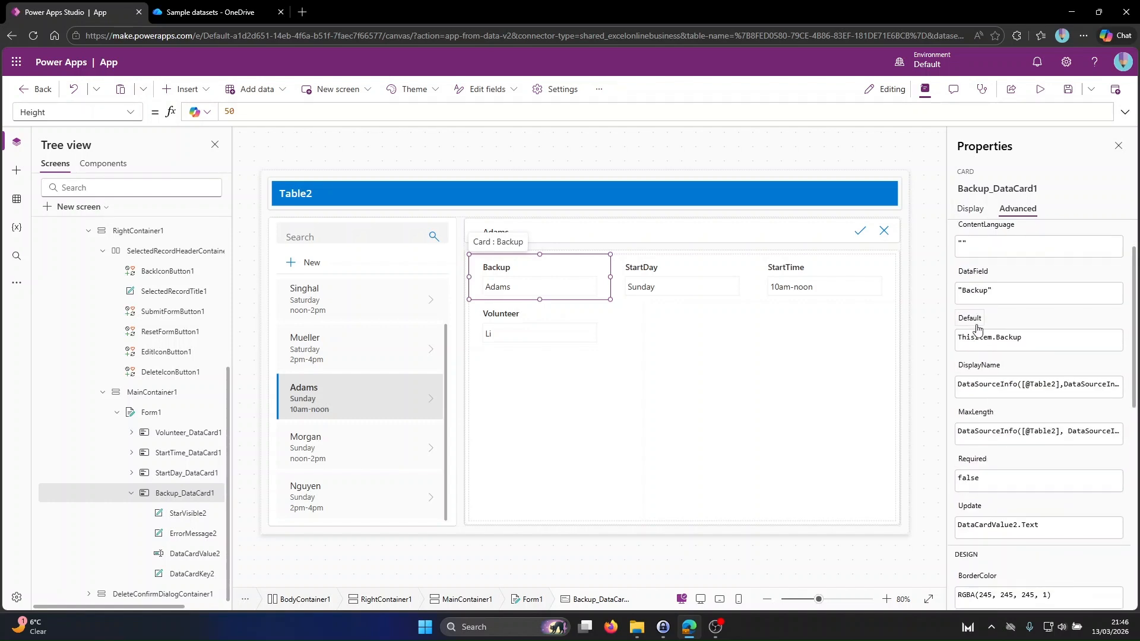
left_click(981, 290)
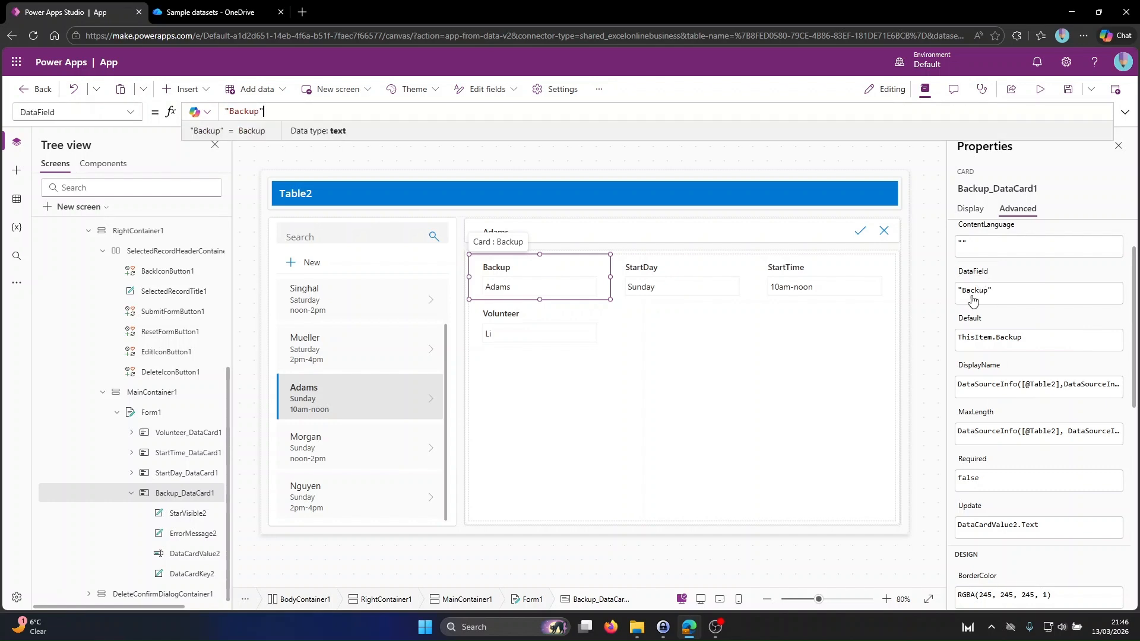
double_click(250, 111)
Select Form1 and open its DefaultMode formula to examine the form mode conditions.
left_click(754, 431)
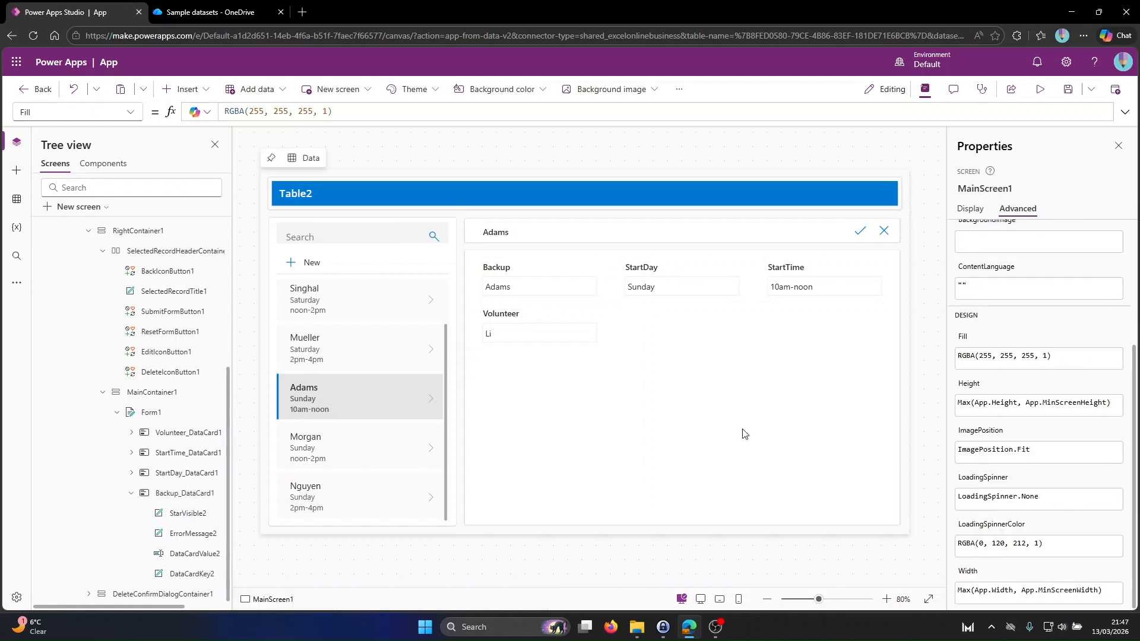
left_click(970, 209)
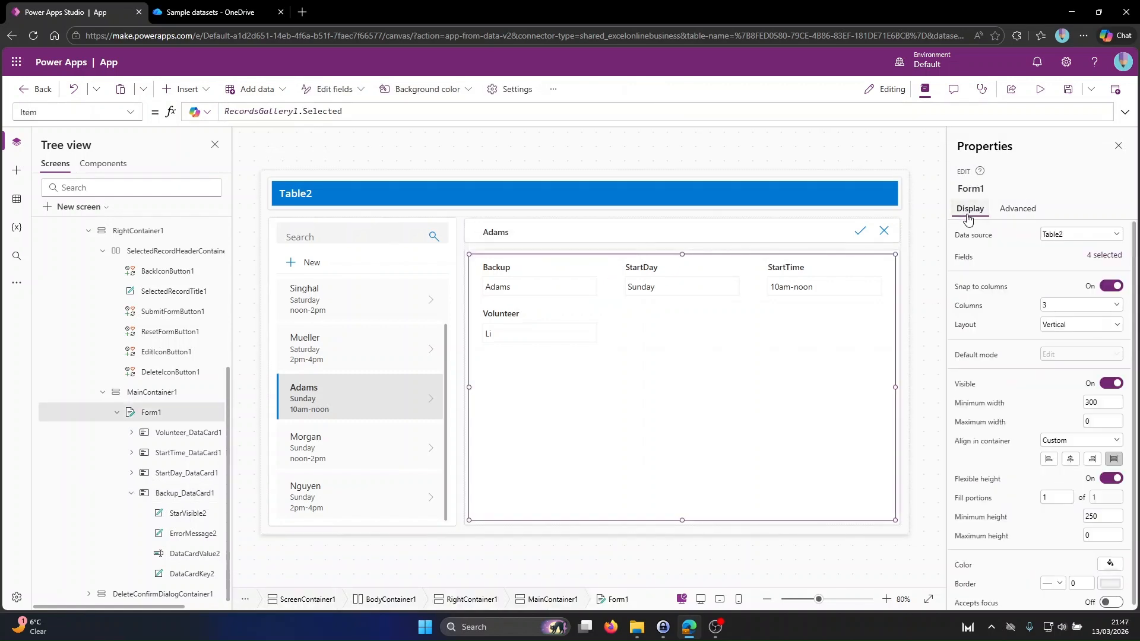
left_click(1053, 359)
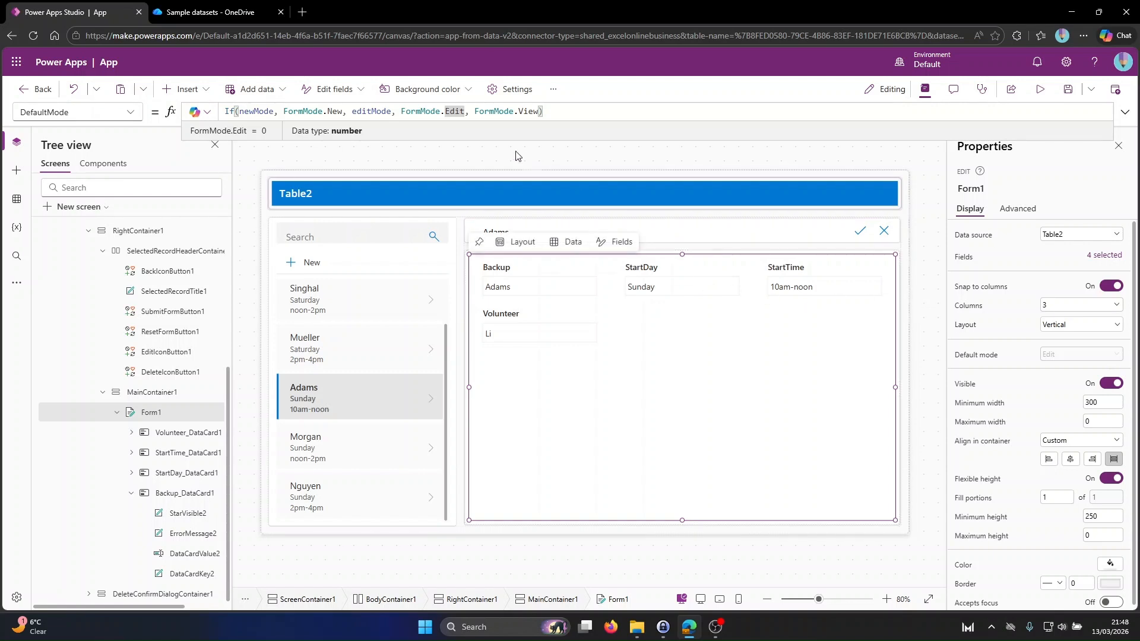
Comment out the If condition in Form1's DefaultMode formula and enter FormMode.New on a new line below it.
left_click(228, 110)
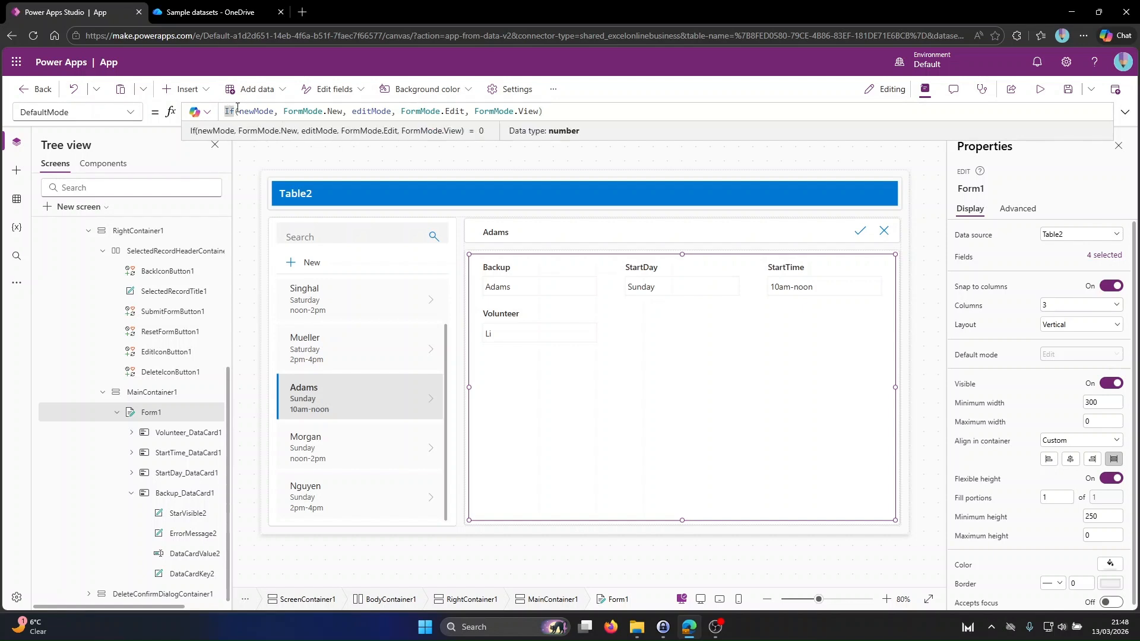
type("//")
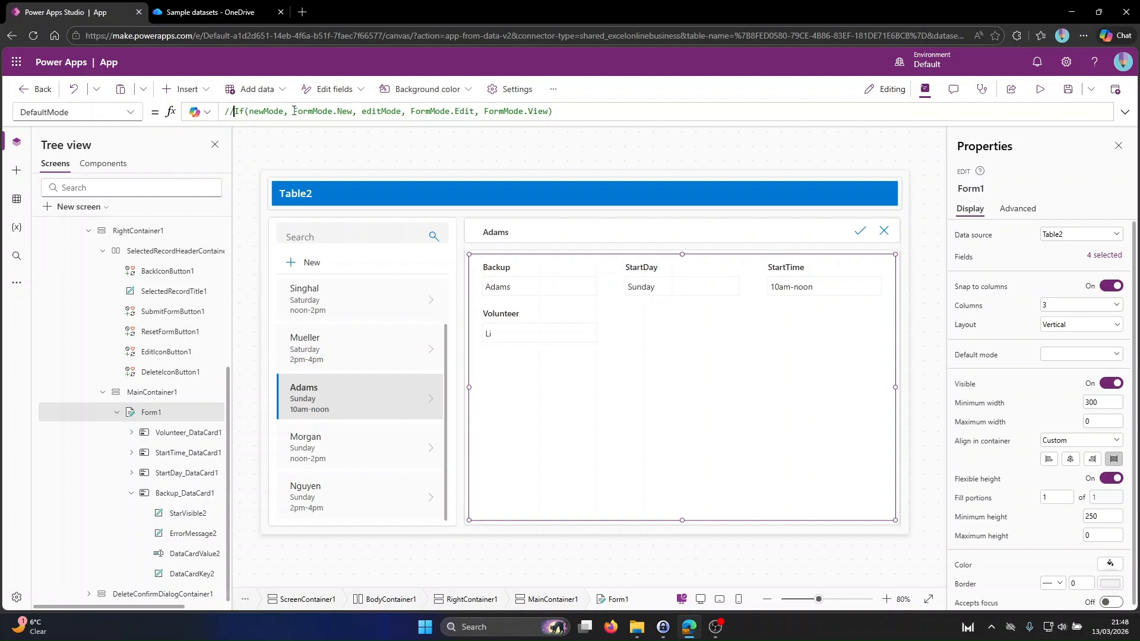
left_click_drag(294, 111, 351, 112)
key("ctrl+c")
left_click(573, 112)
key("Return")
key("ctrl+v")
left_click(529, 128)
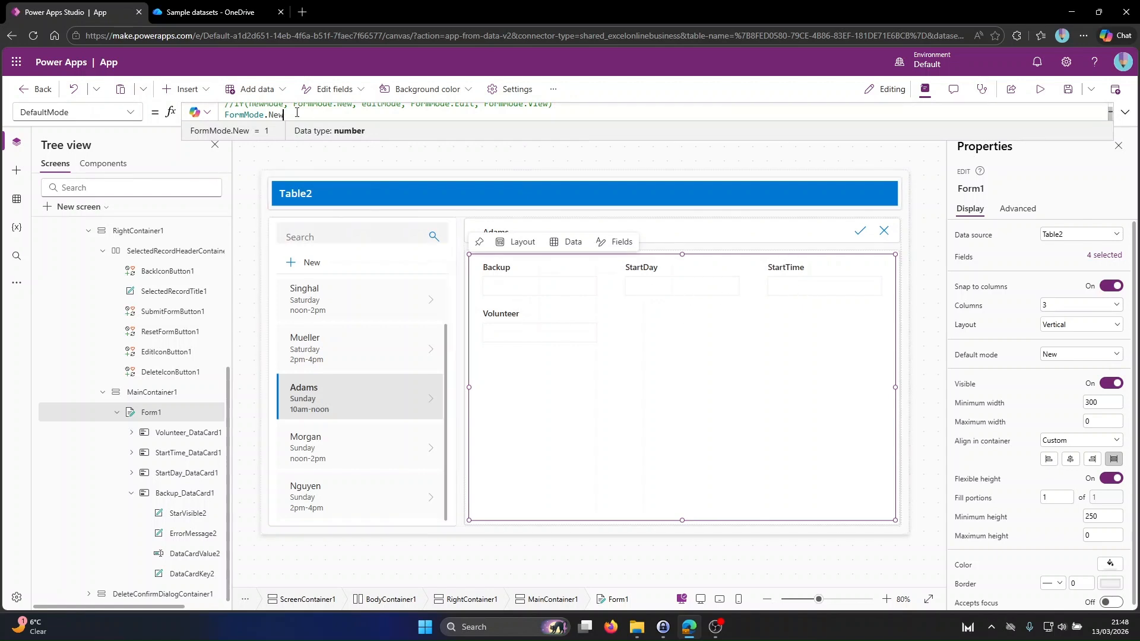
Undo the DefaultMode edits to restore the original If formula, and deselect the form.
left_click_drag(285, 114, 207, 119)
key("ctrl+z")
key("ctrl+z")
key("ctrl+z")
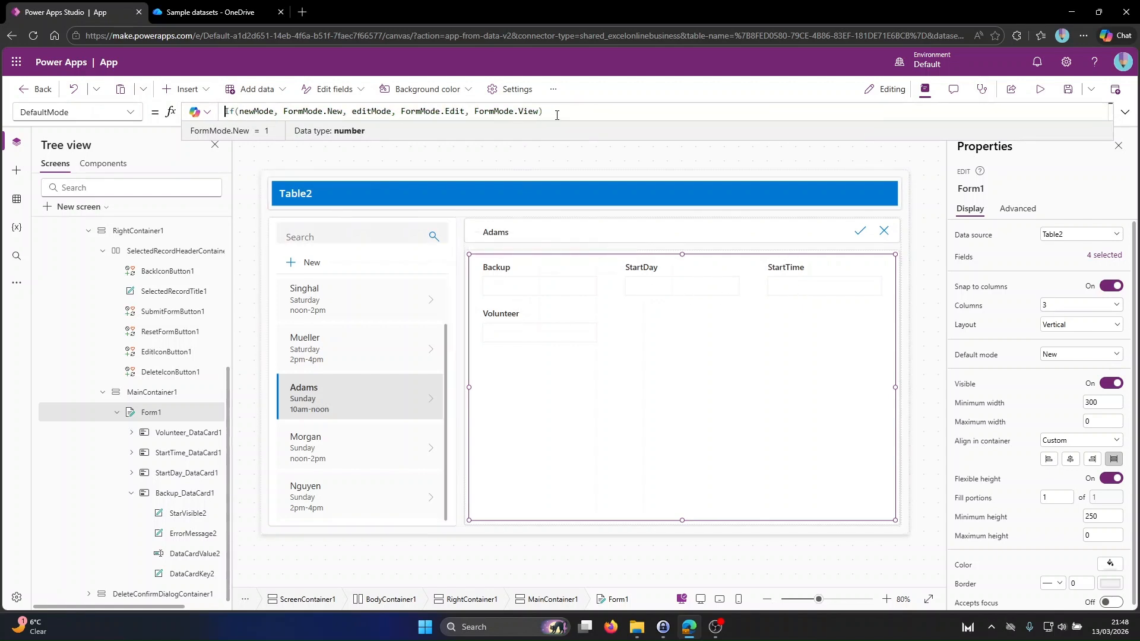
left_click(586, 152)
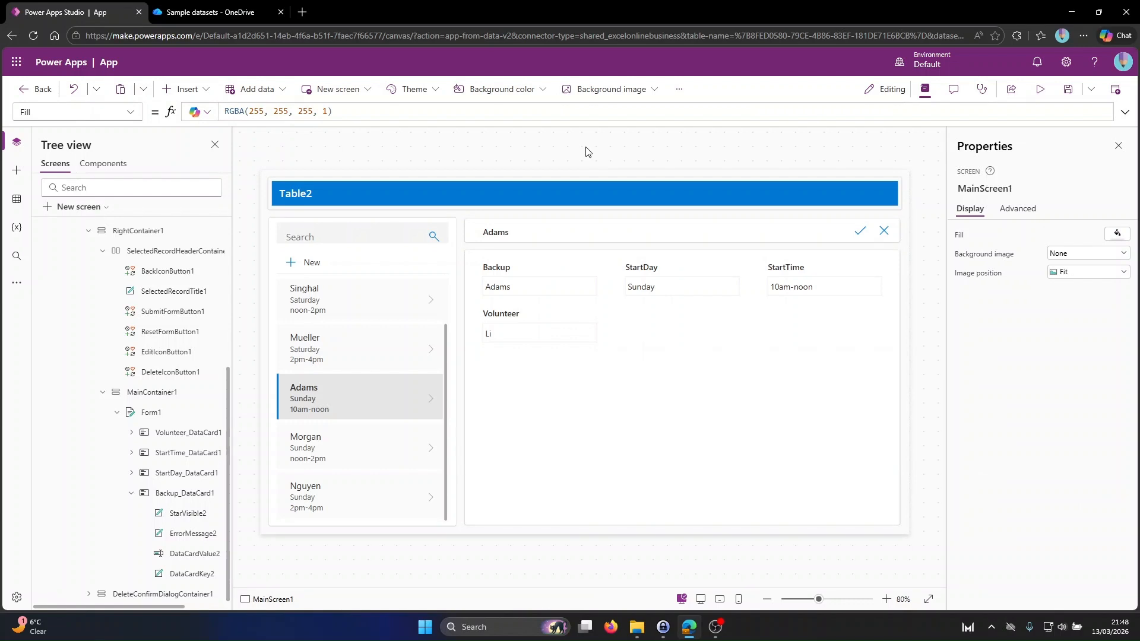
Inspect the formula behind the New icon, and test starting and cancelling a new record on the canvas.
left_click(291, 263)
left_click_drag(298, 111, 224, 112)
left_click(334, 149)
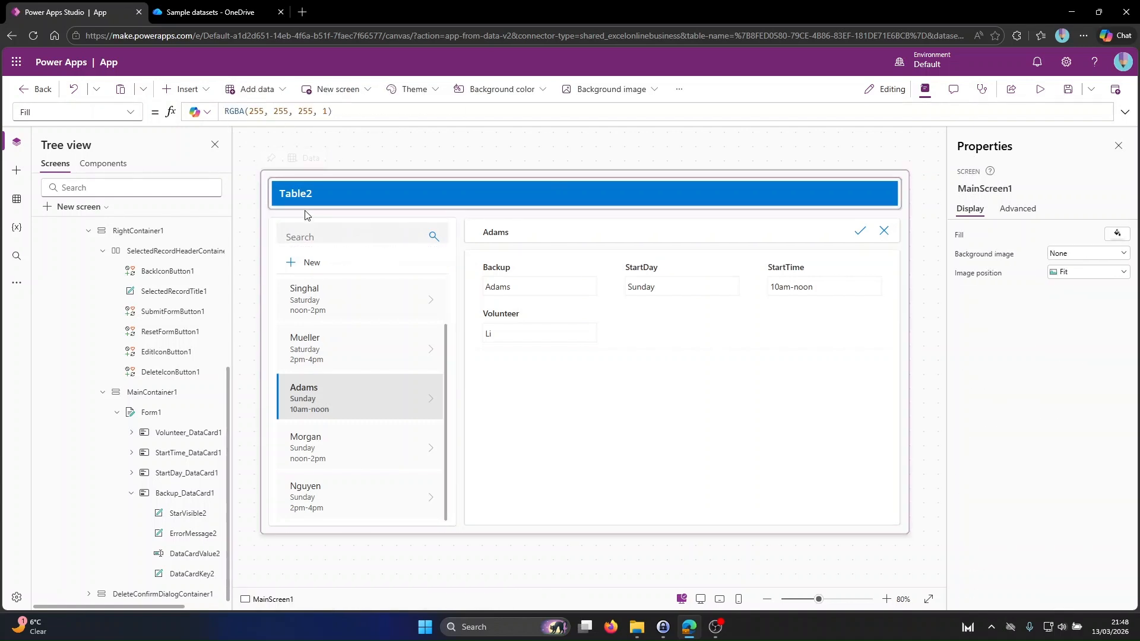
left_click(291, 267, "alt")
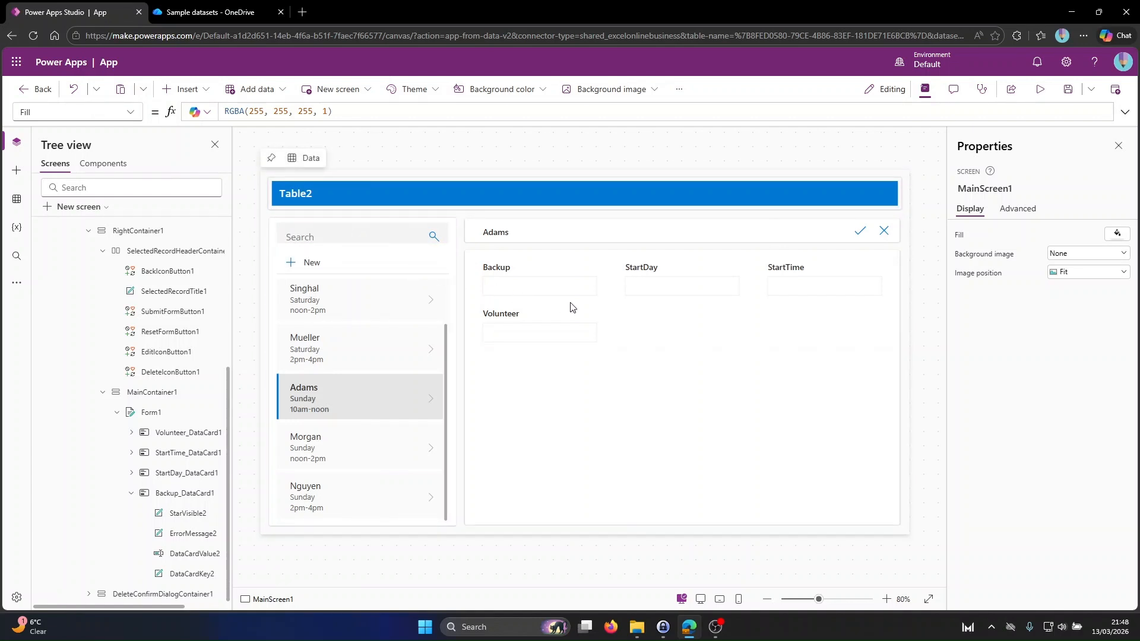
left_click(883, 238, "alt")
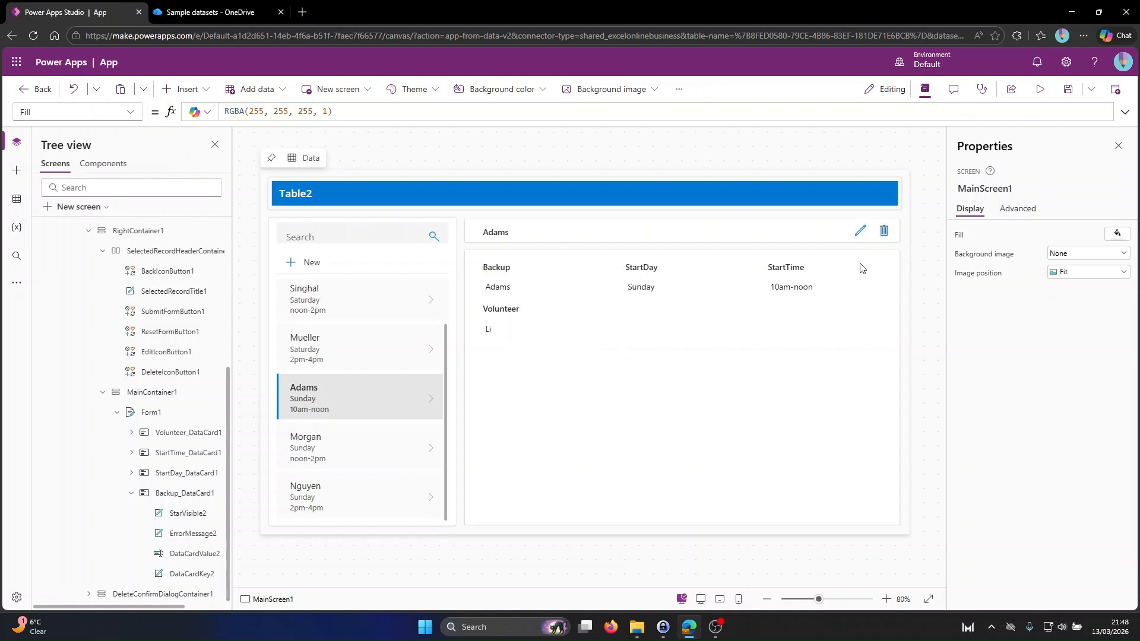
Examine the ResetForm(Form1) call behind the cancel icon, and run it on a freshly started new record.
left_click(290, 267, "alt")
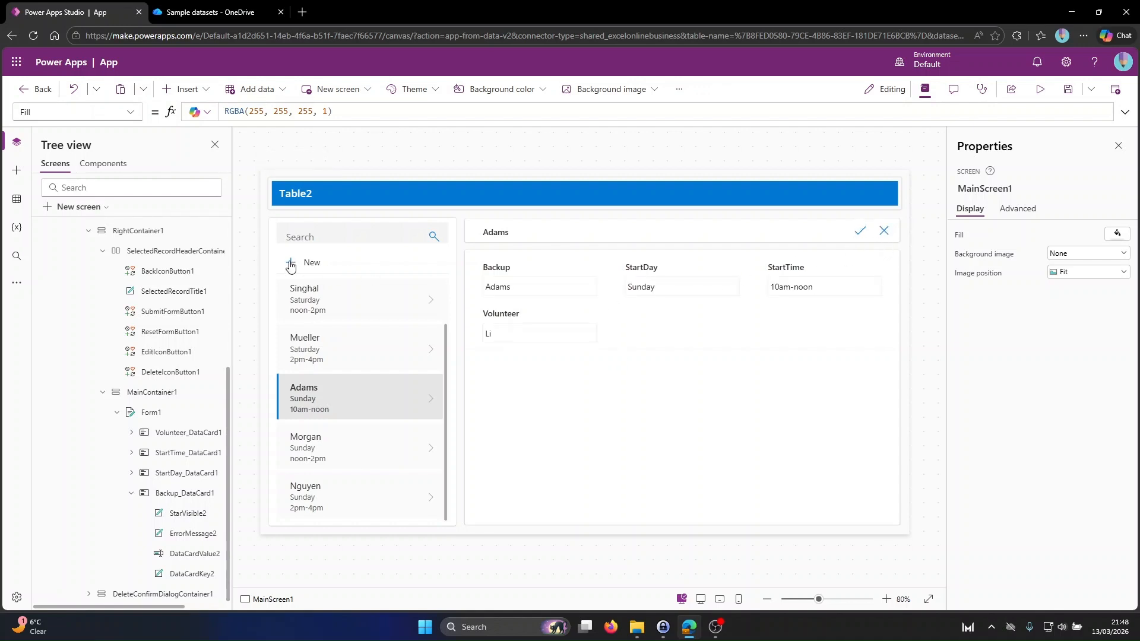
left_click(883, 236)
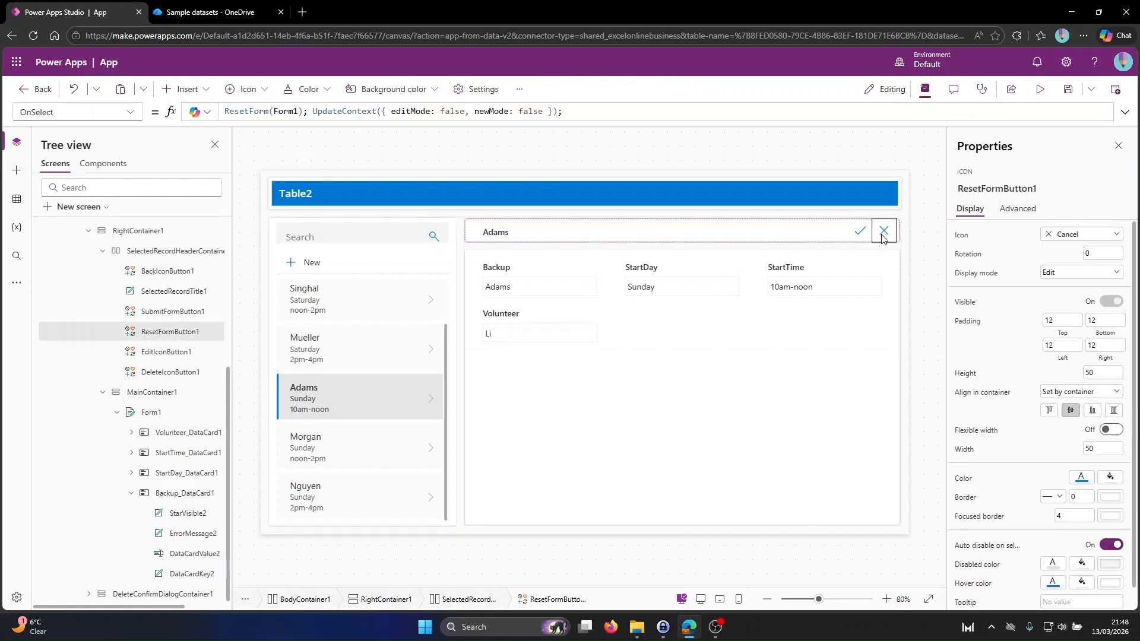
left_click_drag(308, 112, 225, 115)
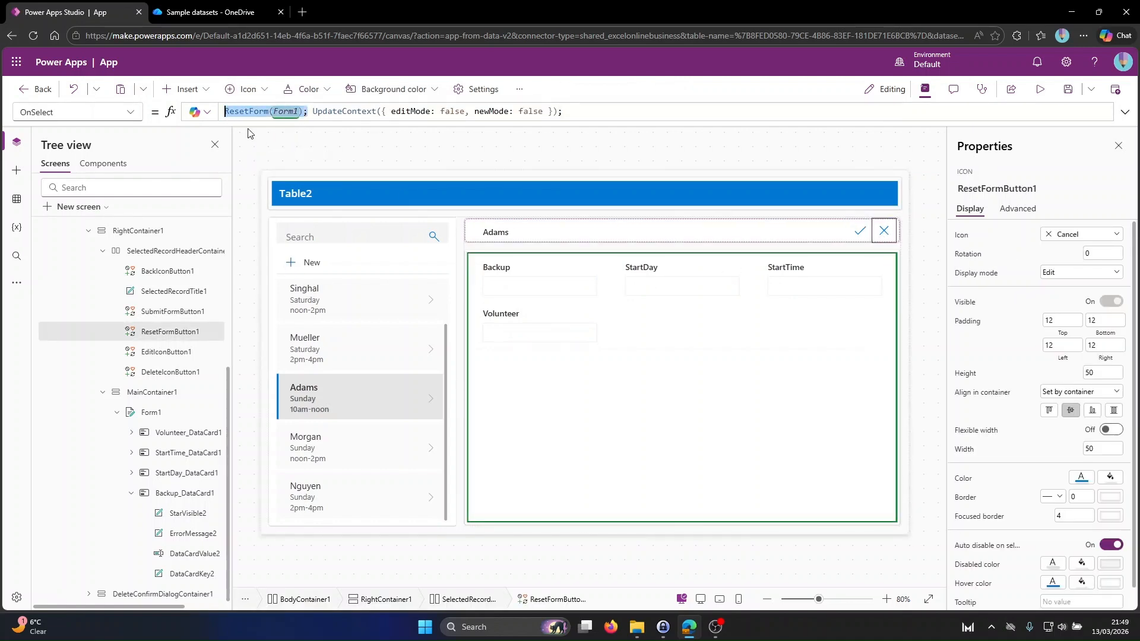
left_click(883, 232, "alt")
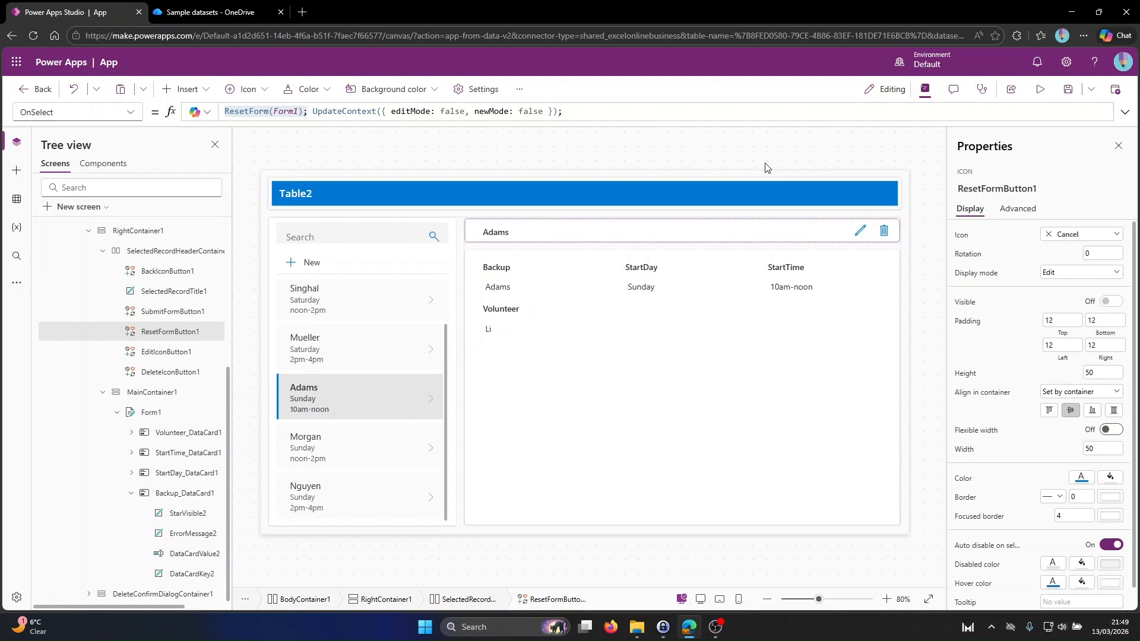
Put the selected record into edit mode and examine the SubmitForm(Form1) formula behind the check icon.
left_click(860, 231, "alt")
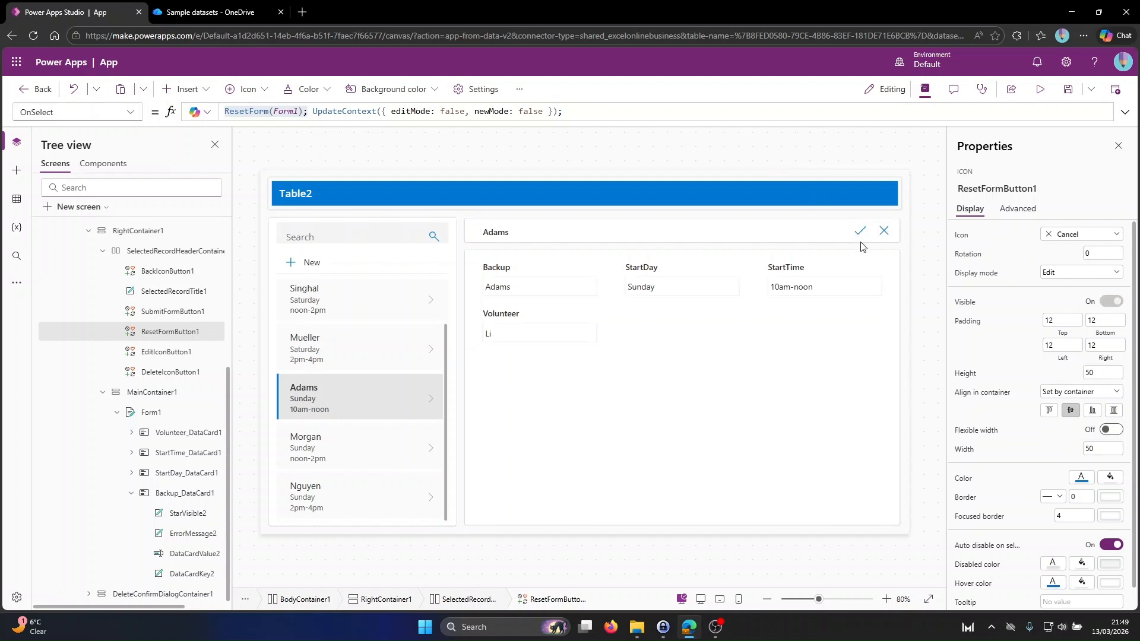
left_click(861, 232)
triple_click(244, 121)
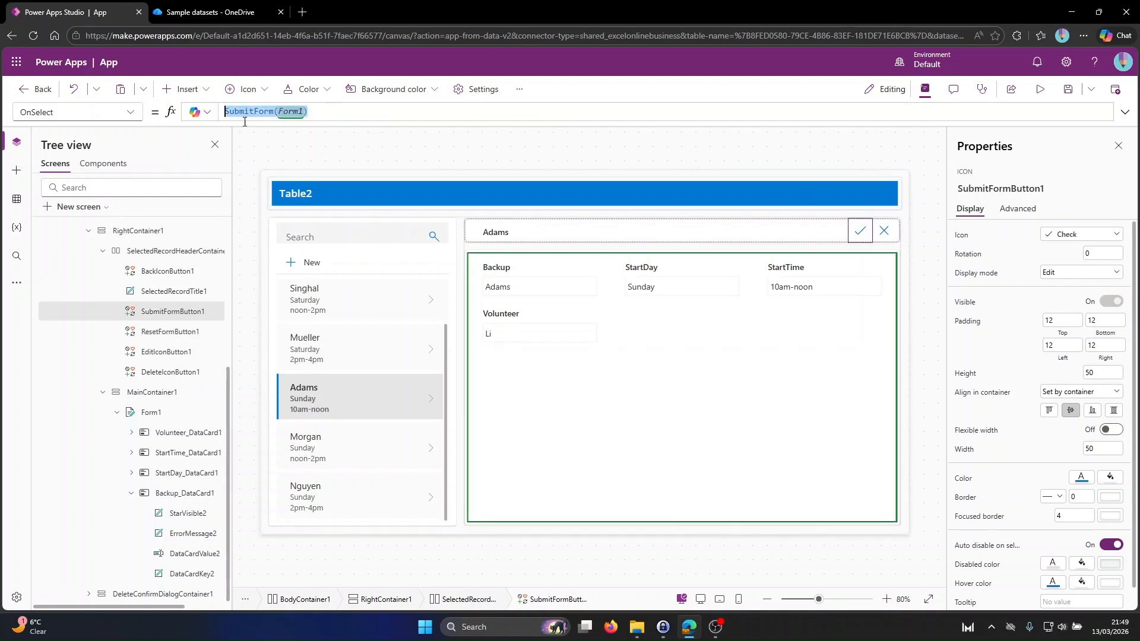
left_click(875, 157)
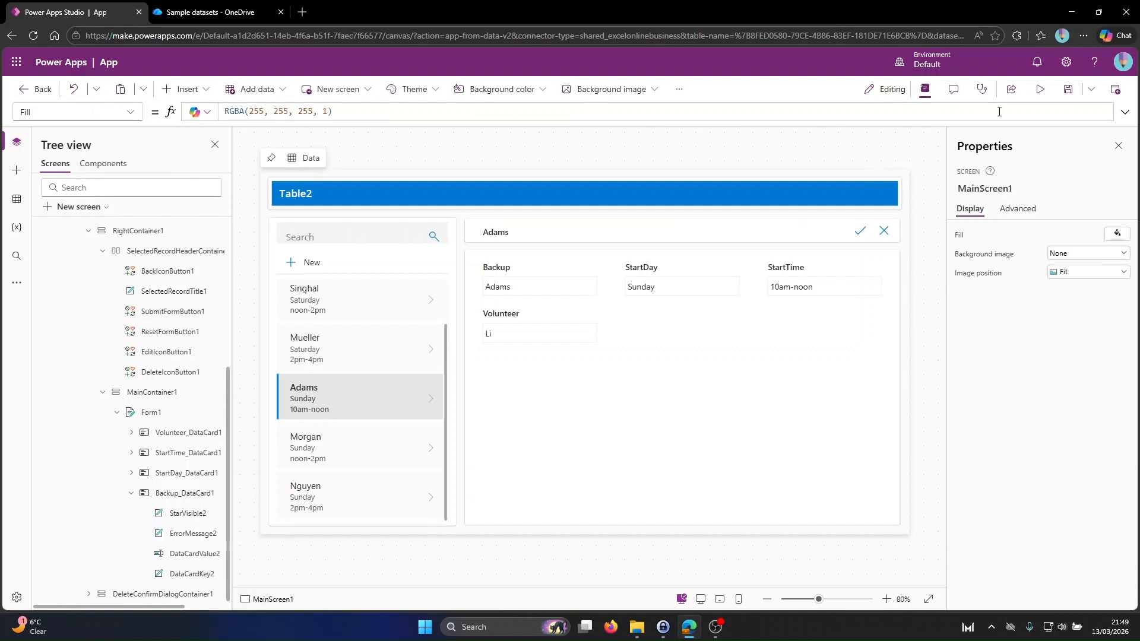
Preview the app, select the Backup field's text, and cancel editing to test the form reset.
left_click(1040, 89)
left_click_drag(499, 245, 367, 260)
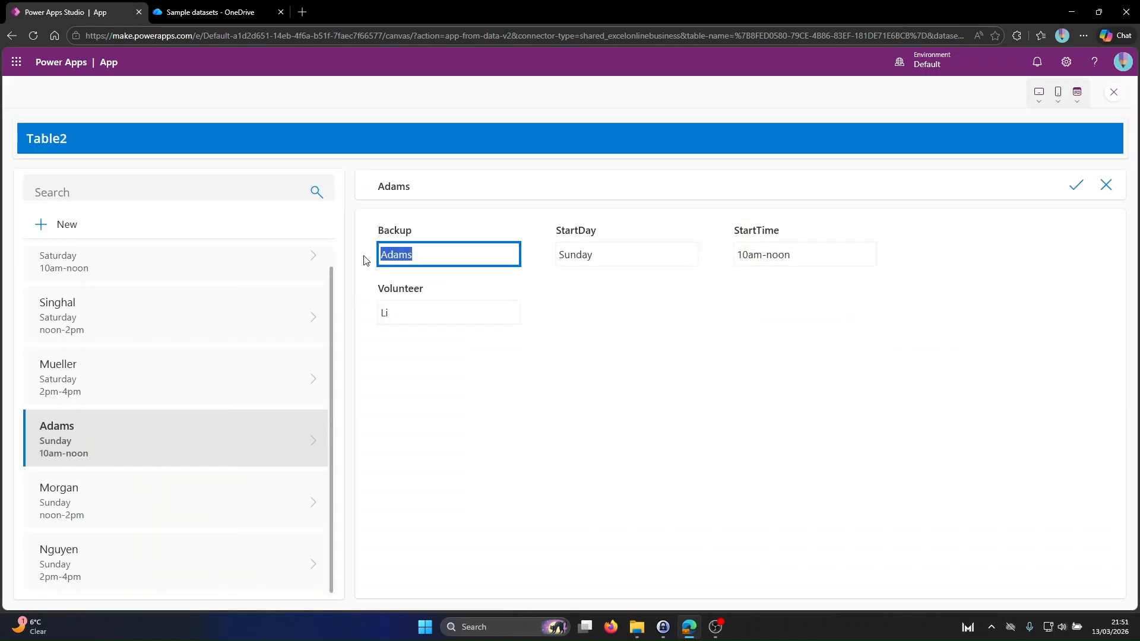
left_click(1107, 188)
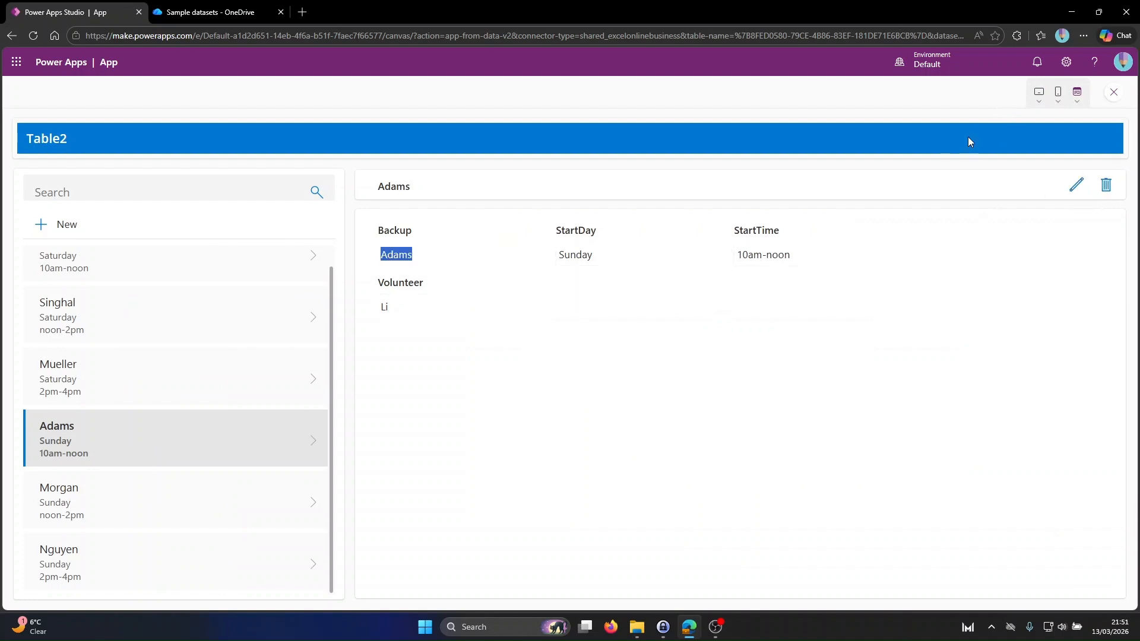
left_click(406, 260)
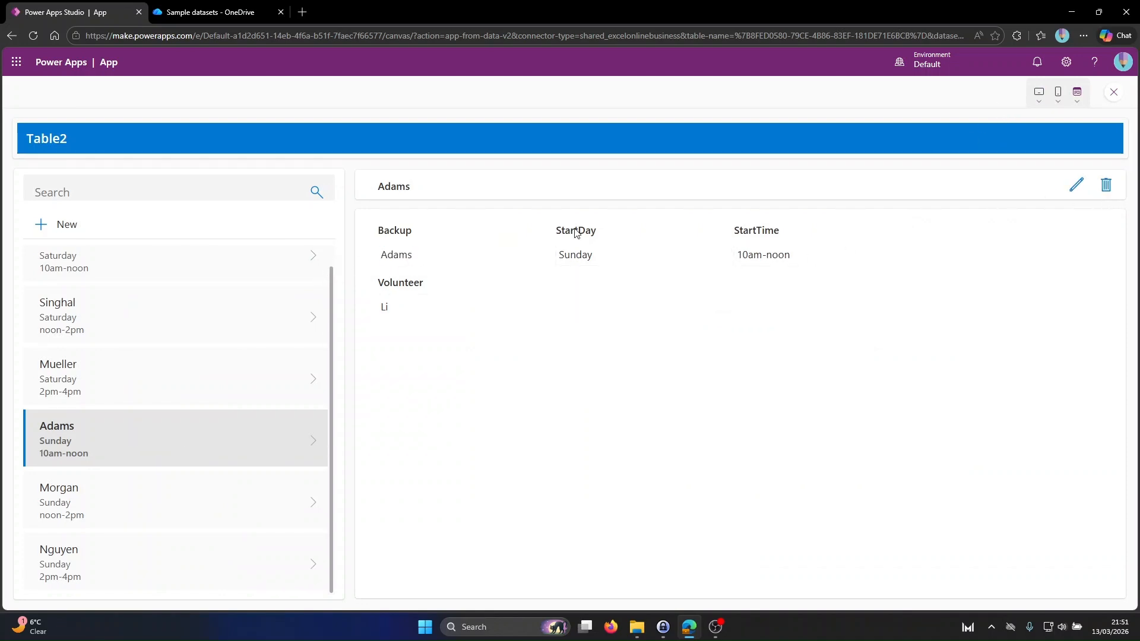
Edit the selected record, replace the Backup field's value with another name, and submit the form.
left_click(1076, 185)
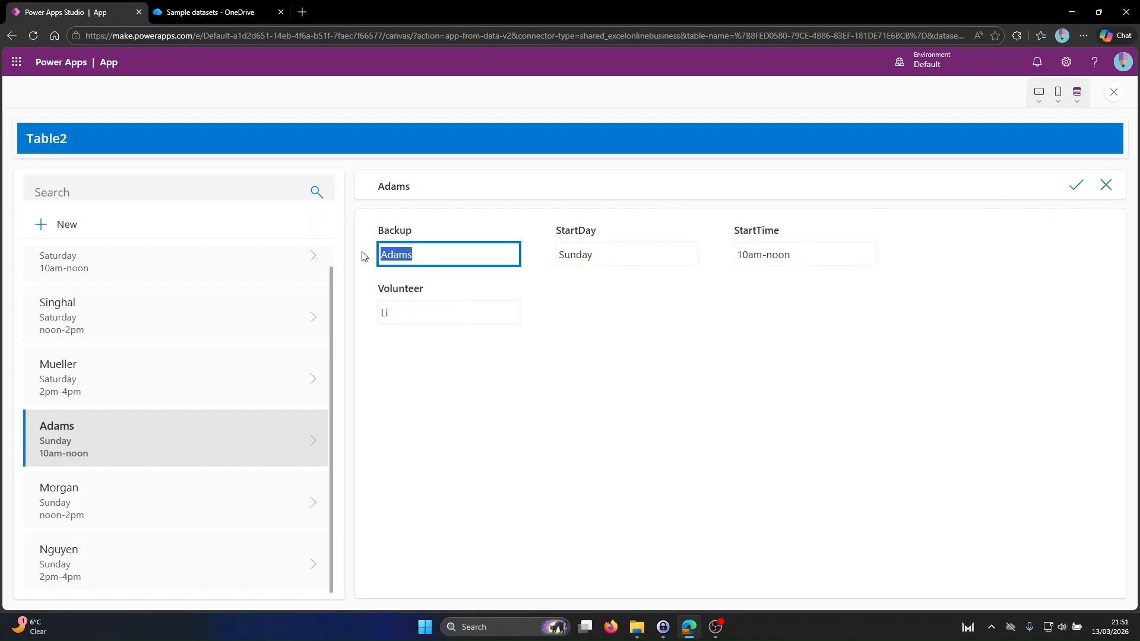
type("aRNO")
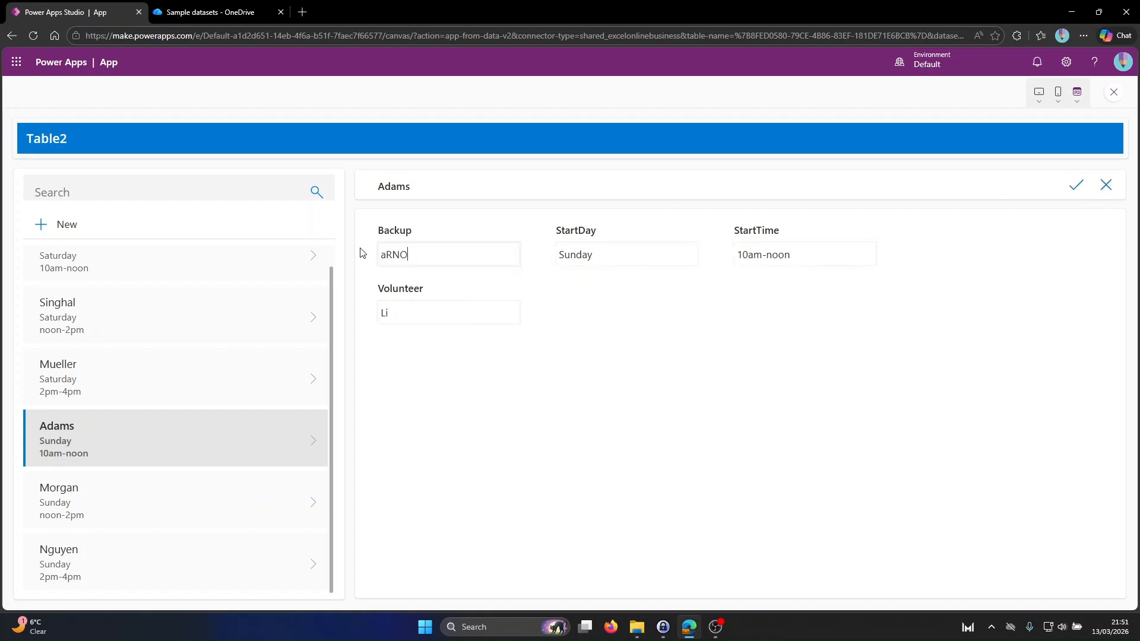
type("rnold")
left_click(1073, 186)
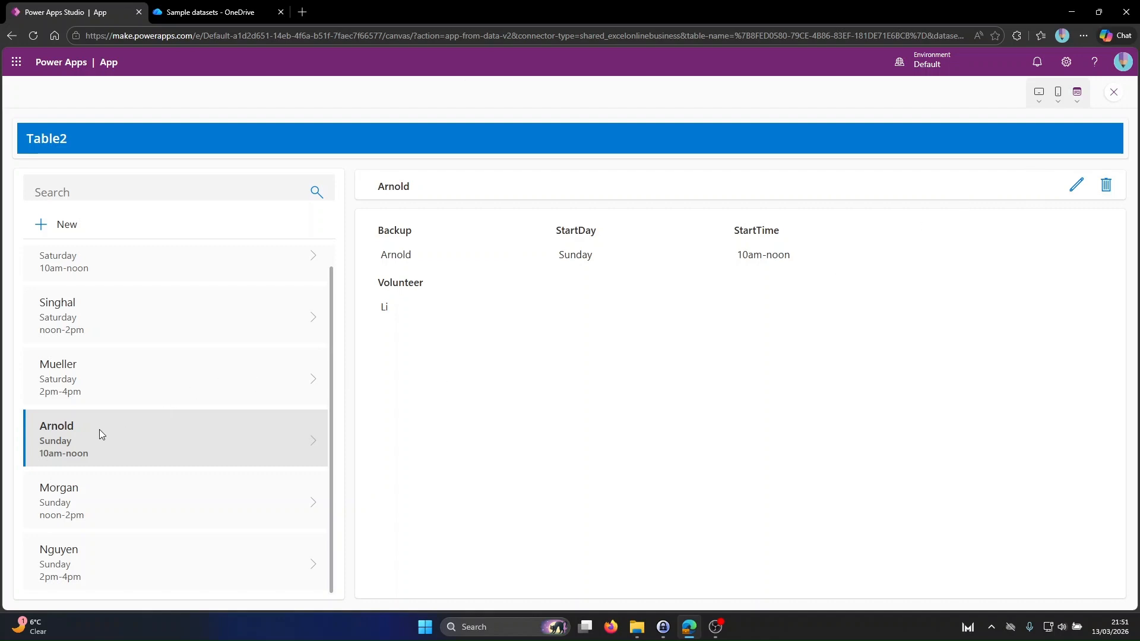
Check the updated name in the gallery and record header, and leave the preview with the record in edit mode.
double_click(55, 425)
left_click_drag(420, 185, 363, 196)
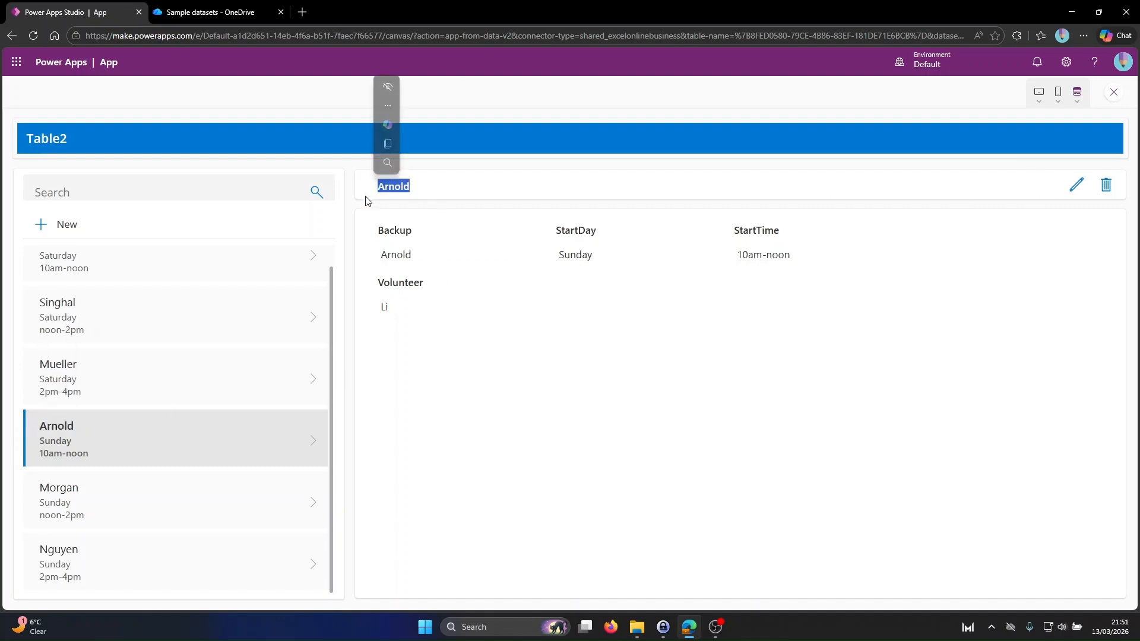
left_click(419, 185)
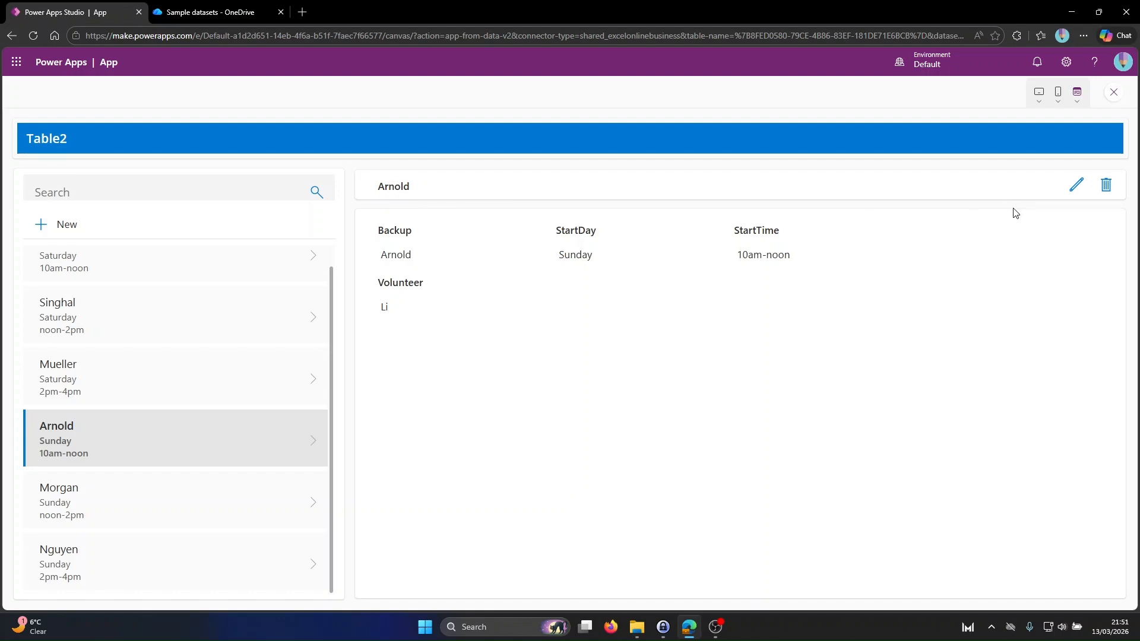
left_click(1076, 184)
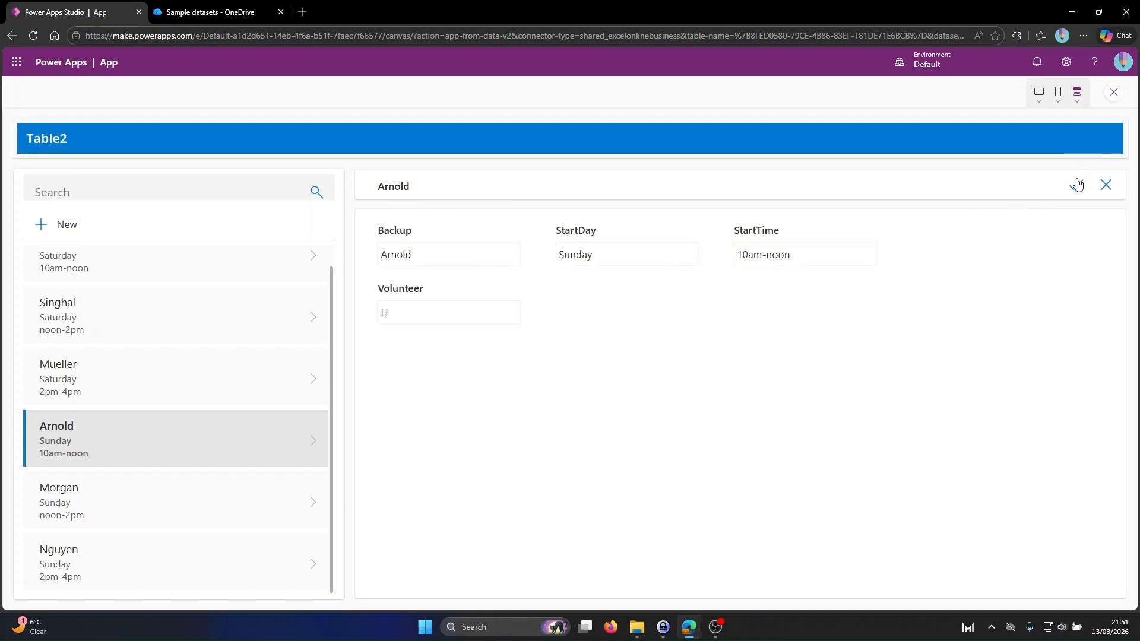
left_click(1115, 92)
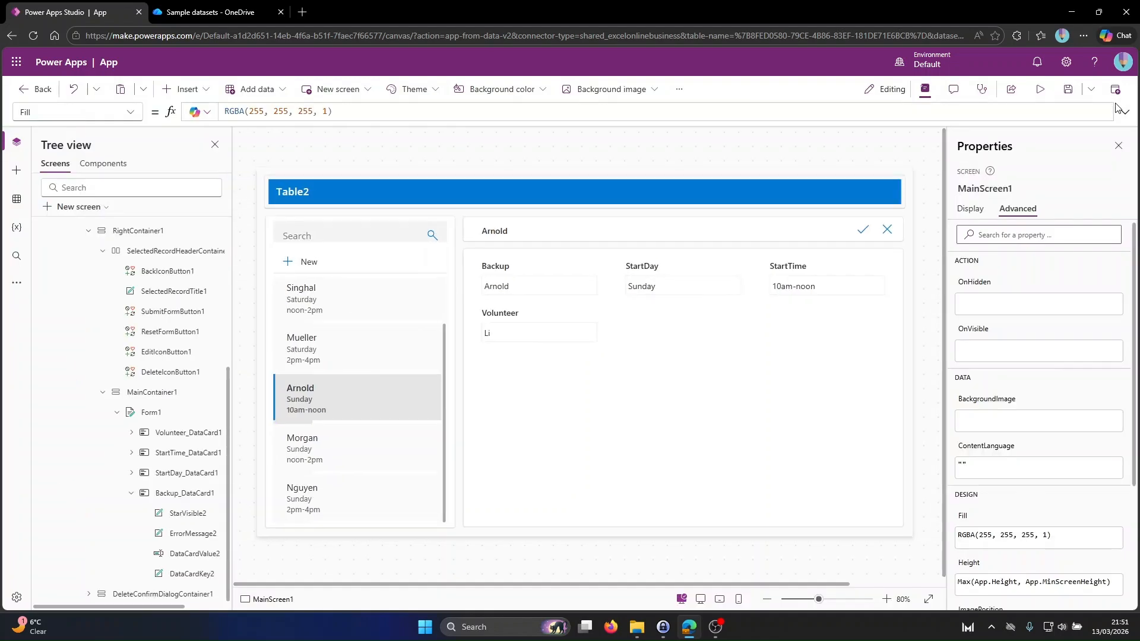
Examine the SubmitForm call in SubmitFormButton1's OnSelect formula and browse the button's other properties.
left_click(861, 233)
left_click(229, 114)
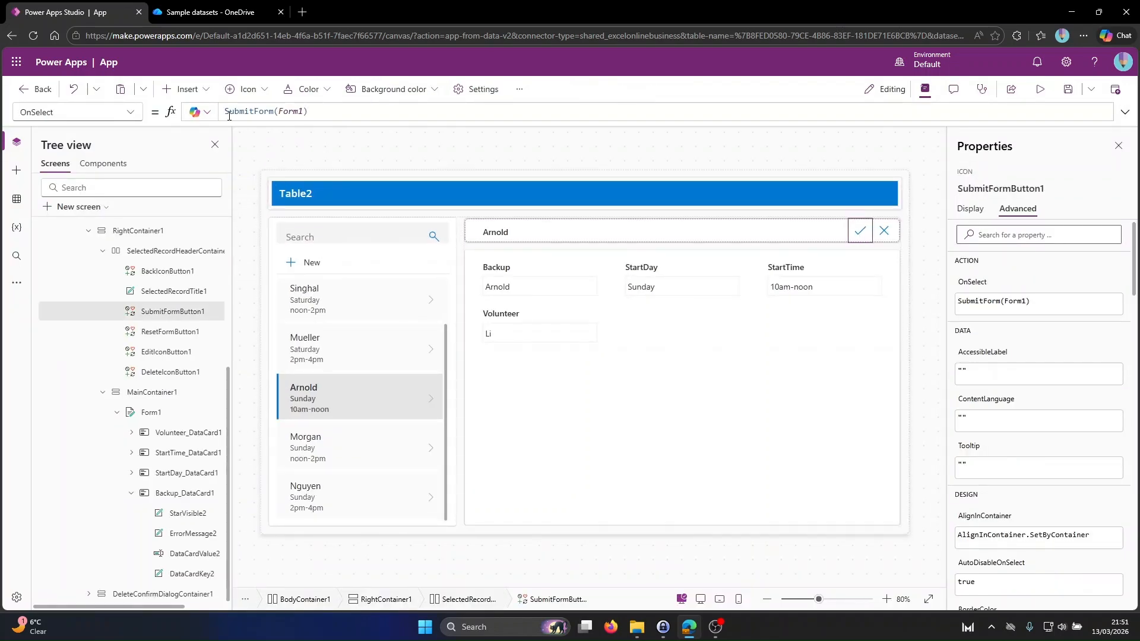
double_click(226, 113)
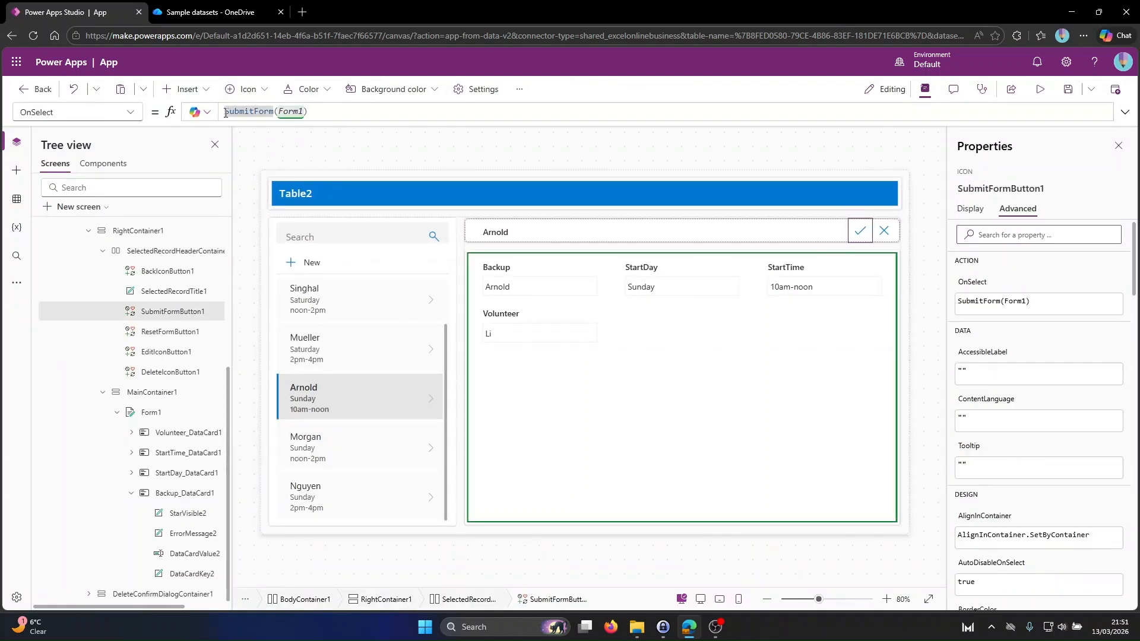
left_click(130, 112)
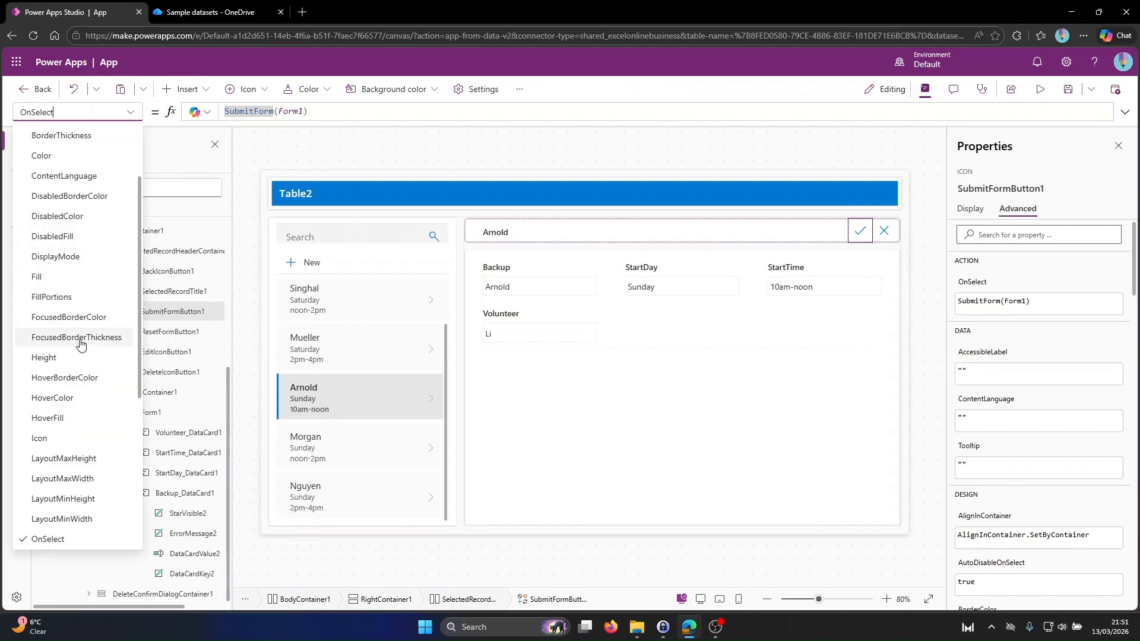
Set the Required property of Backup_DataCard1 to true.
left_click(505, 290)
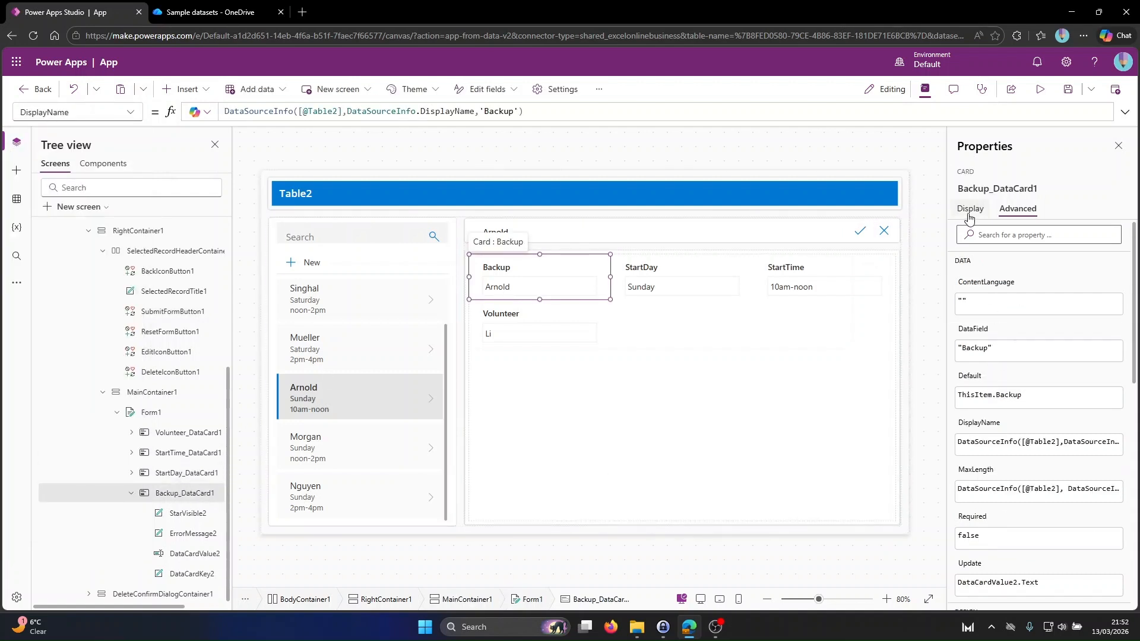
scroll(974, 368, "down", 2)
left_click(959, 413)
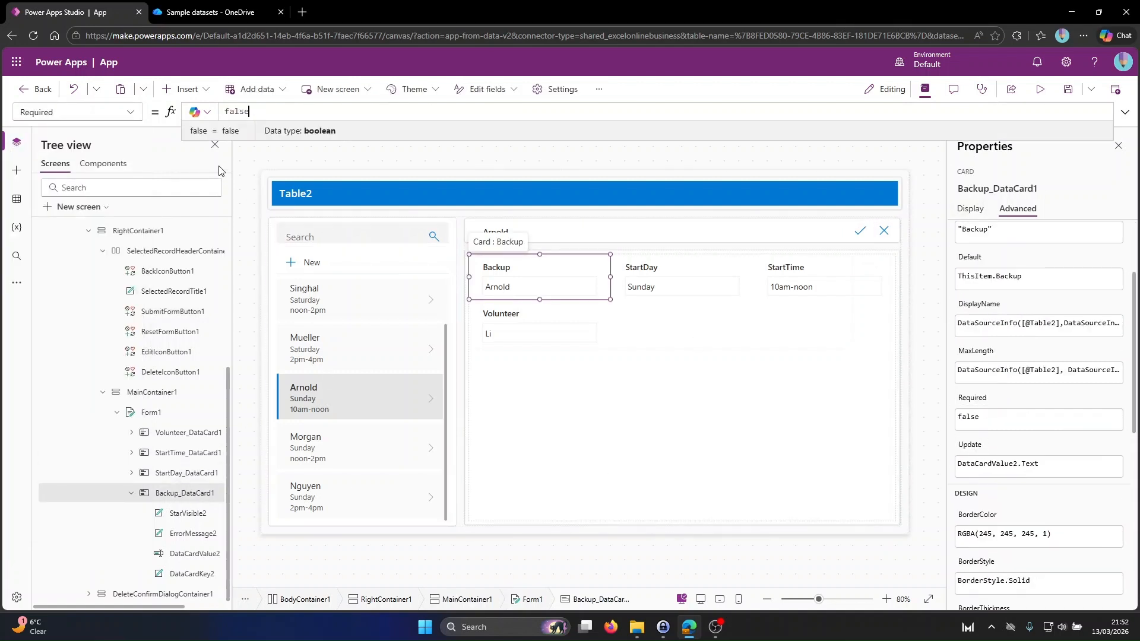
double_click(244, 113)
type("true")
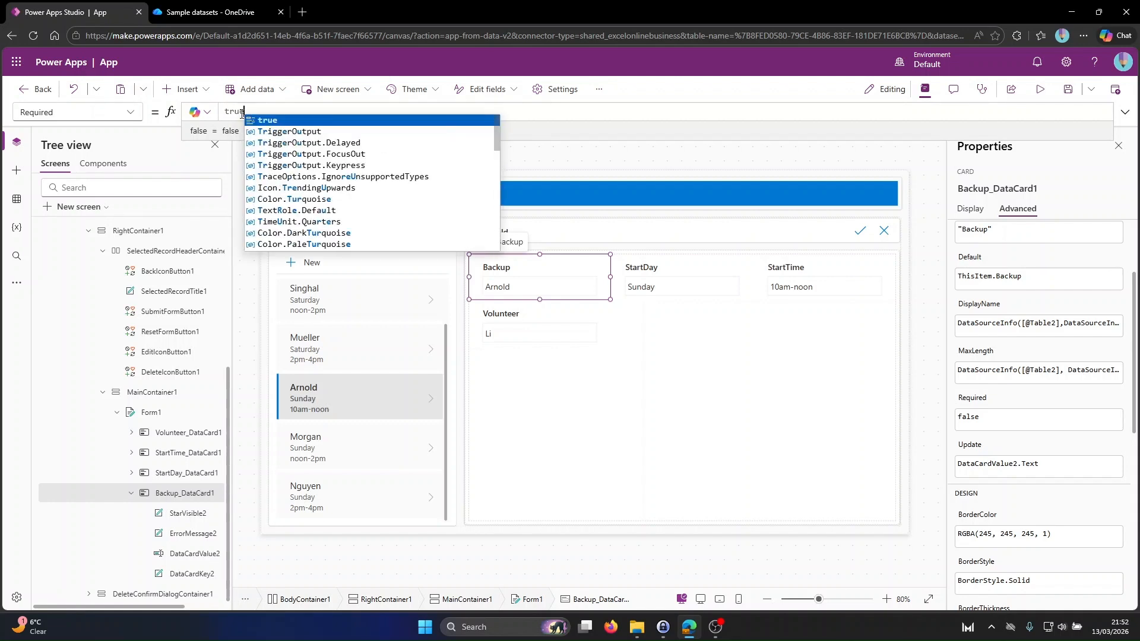
left_click(741, 168)
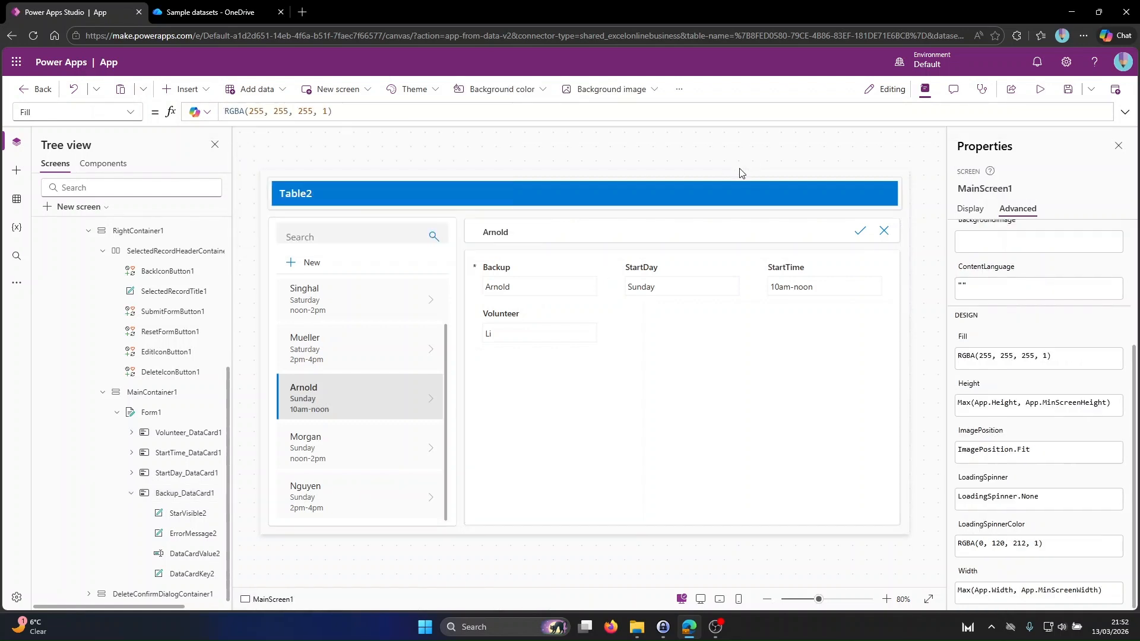
Wrap the DisplayMode formula of SubmitFormButton1 in an If function with Form1.Valid as the condition and DisplayMode.Edit as the true result.
left_click(860, 231)
left_click(130, 112)
scroll(96, 331, "down", 4)
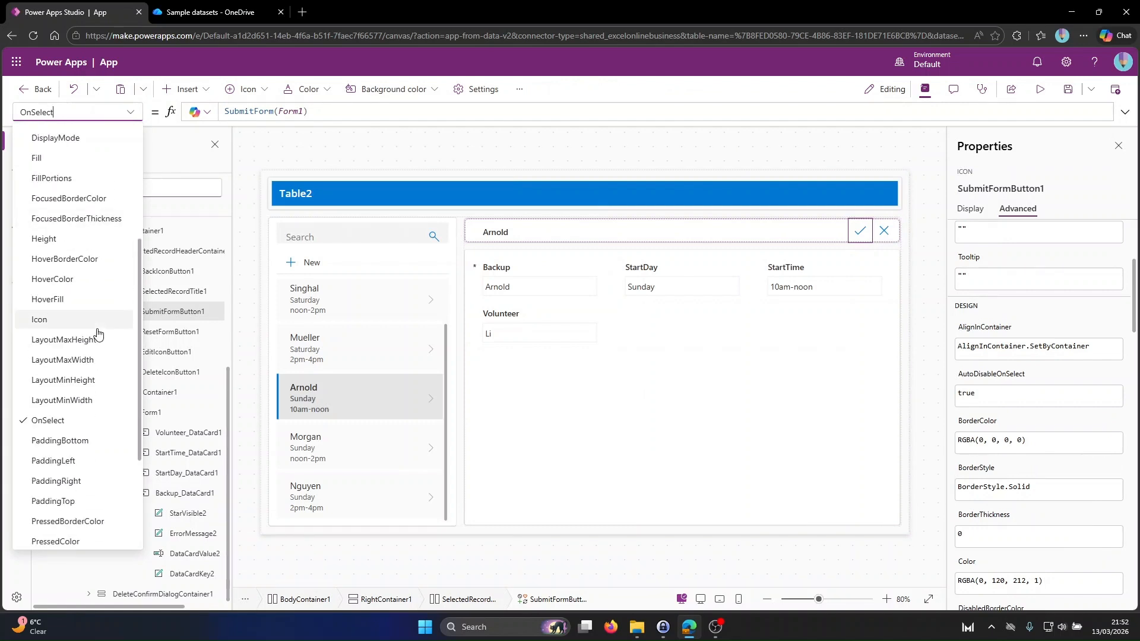
scroll(95, 336, "up", 4)
left_click(56, 253)
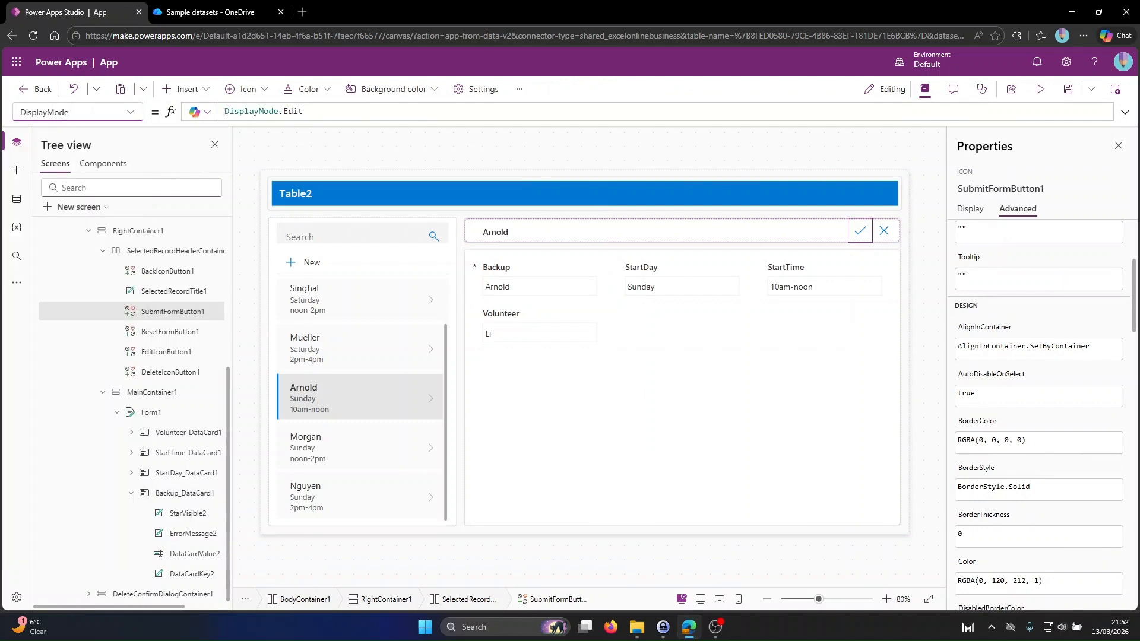
type("If(")
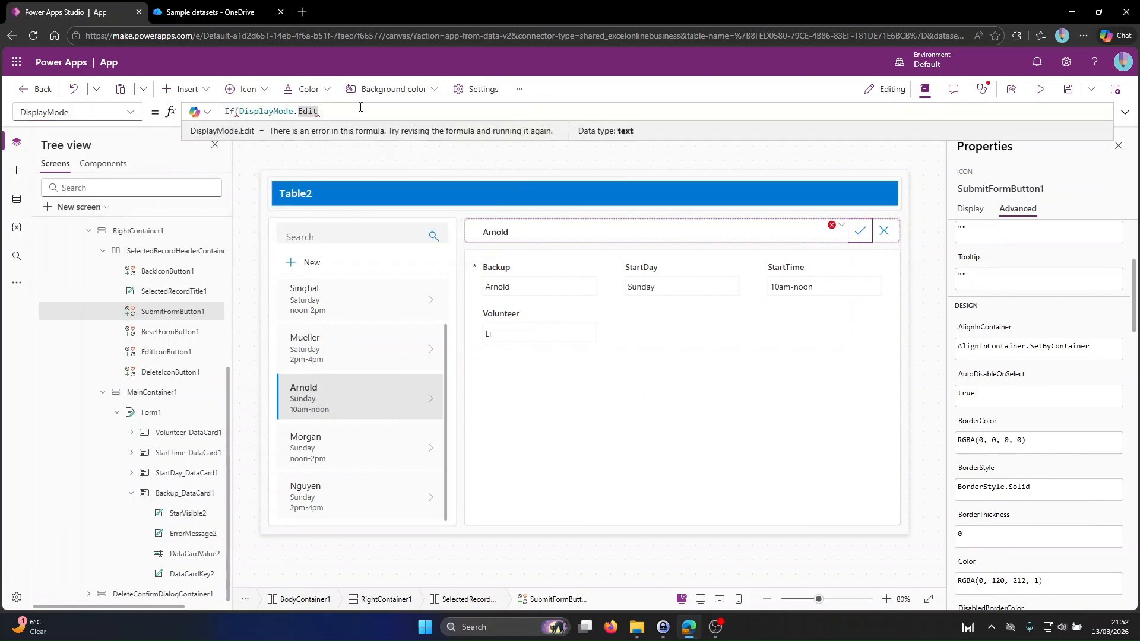
type("Form1.Valid,")
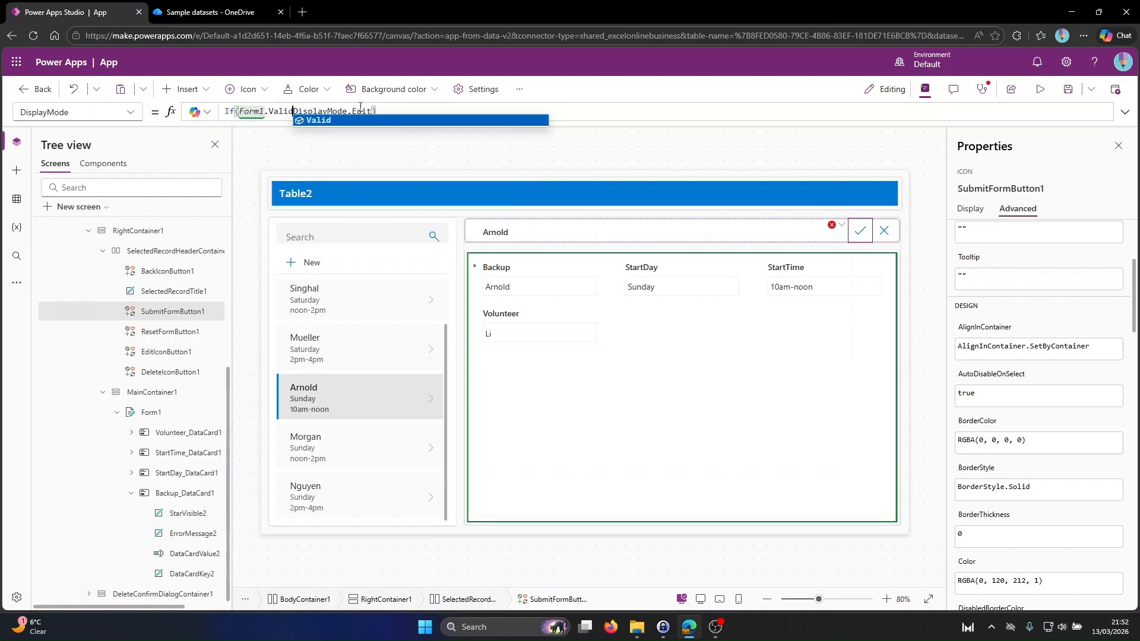
Complete the If formula in SubmitFormButton1's DisplayMode with DisplayMode.View as the false result.
left_click_drag(382, 111, 302, 111)
key("ctrl+c")
left_click(381, 112)
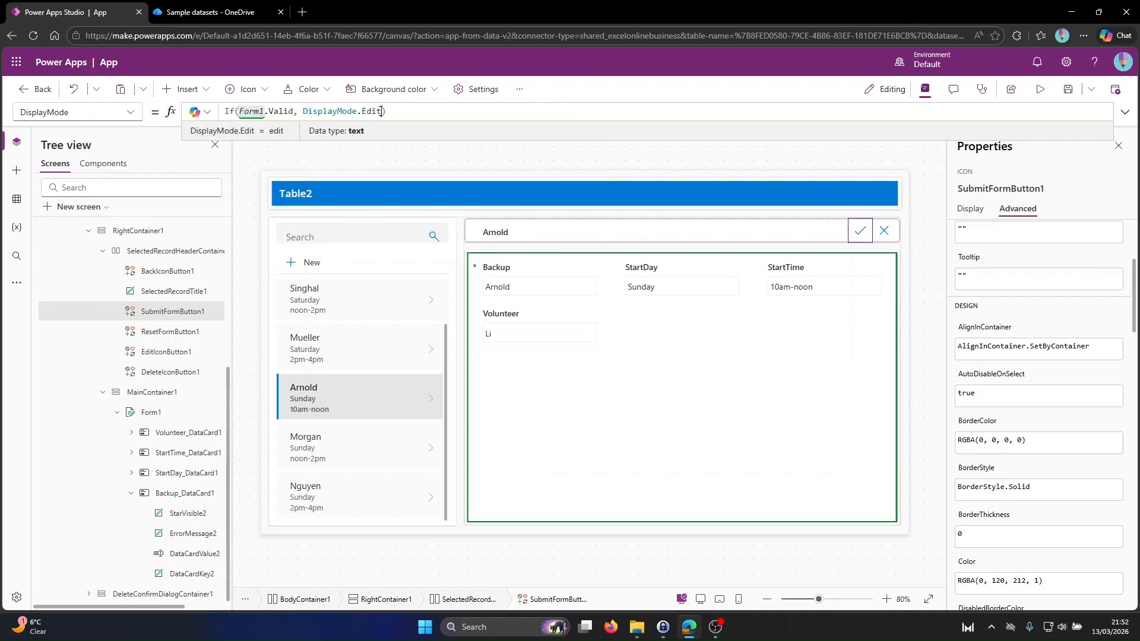
type(",")
key("ctrl+v")
key("BackSpace")
key("BackSpace")
key("BackSpace")
key("BackSpace")
type("View")
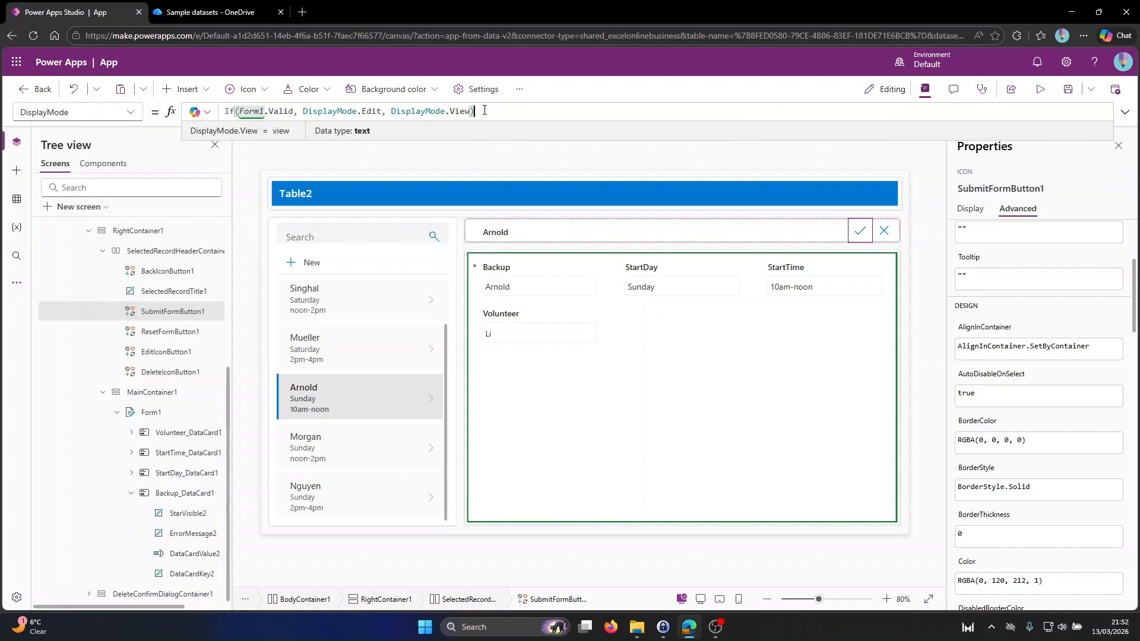
In the app preview, clear the selected record's Backup field, enter a different name and submit the form.
left_click(1040, 89)
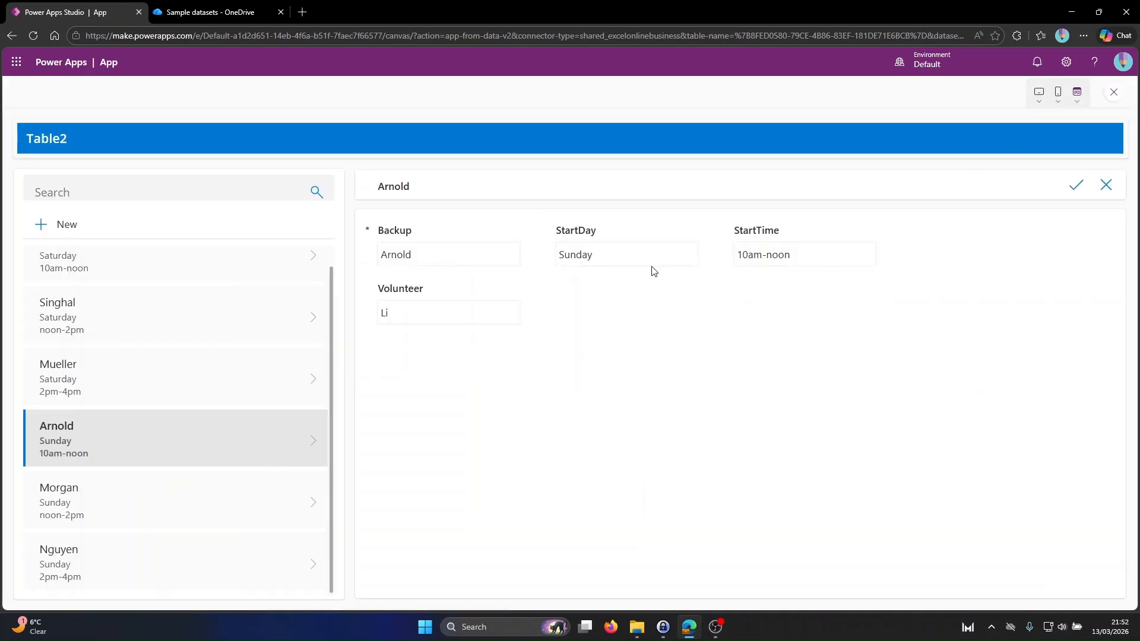
left_click(424, 257)
key("ctrl+a")
key("BackSpace")
left_click(452, 261)
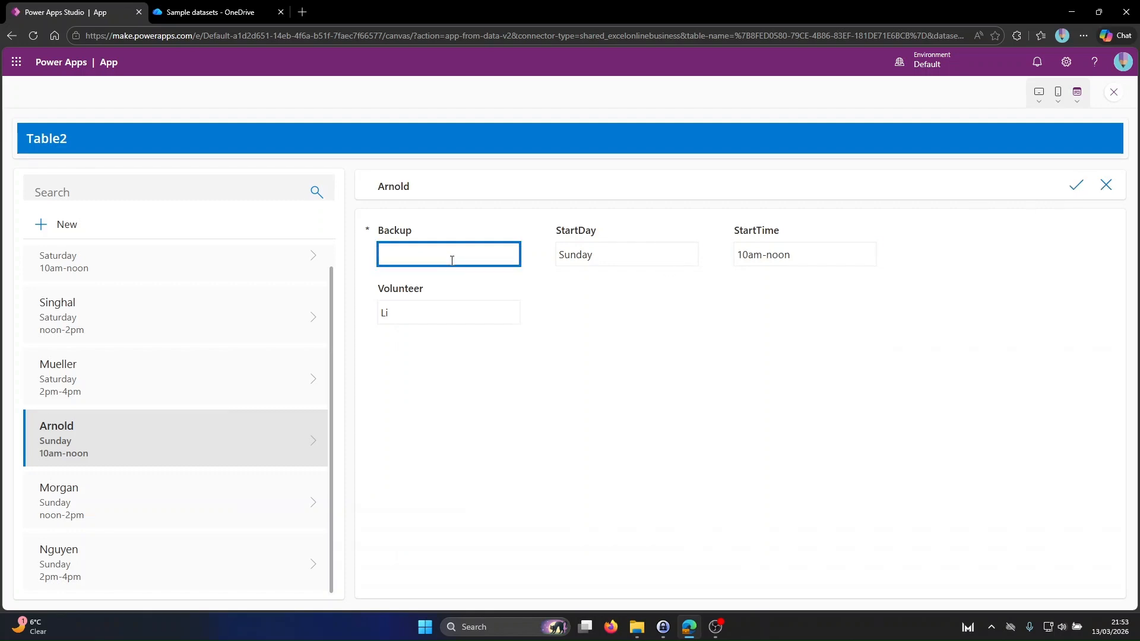
left_click(693, 290)
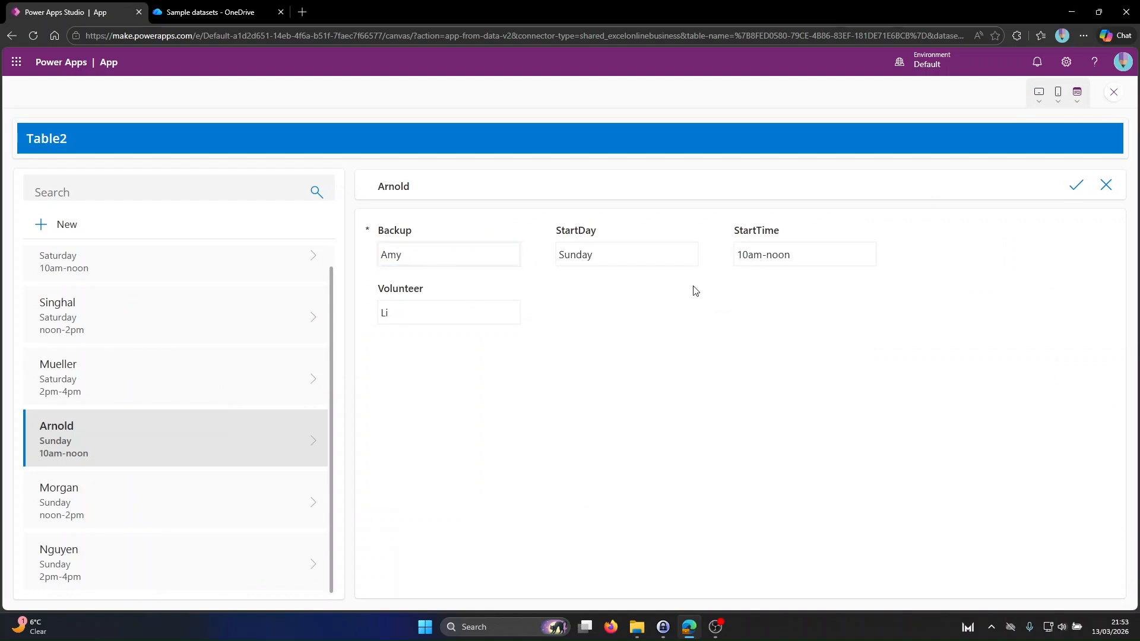
left_click(1075, 186)
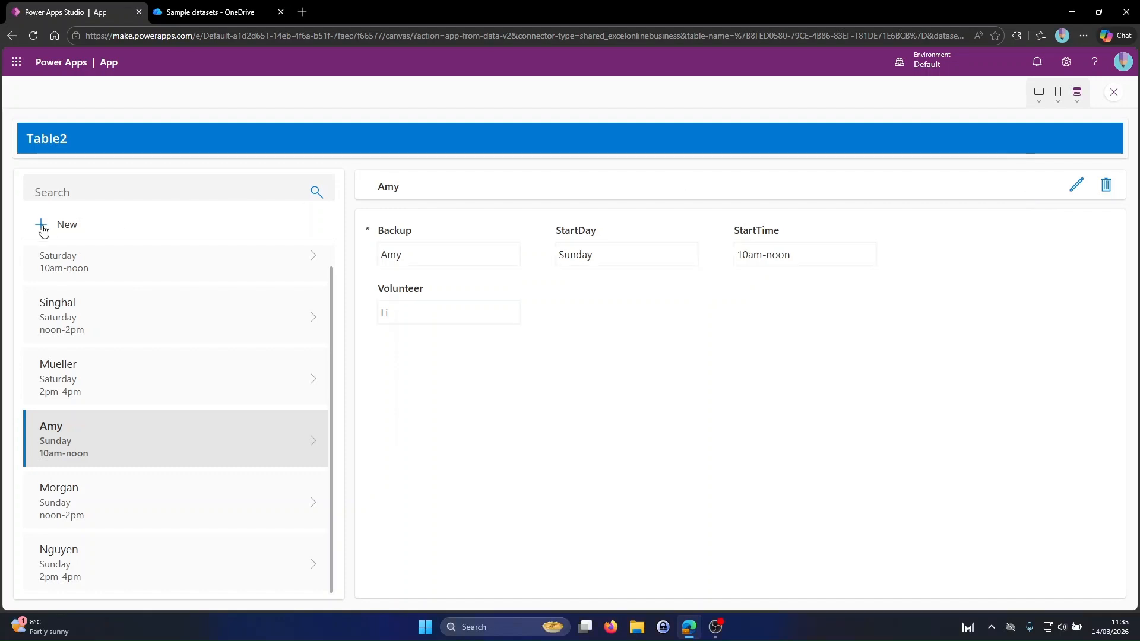
Create and submit a new record with a backup name, StartDay 1pm-3pm, StartTime Thursday and a volunteer name.
left_click(43, 229)
left_click(407, 250)
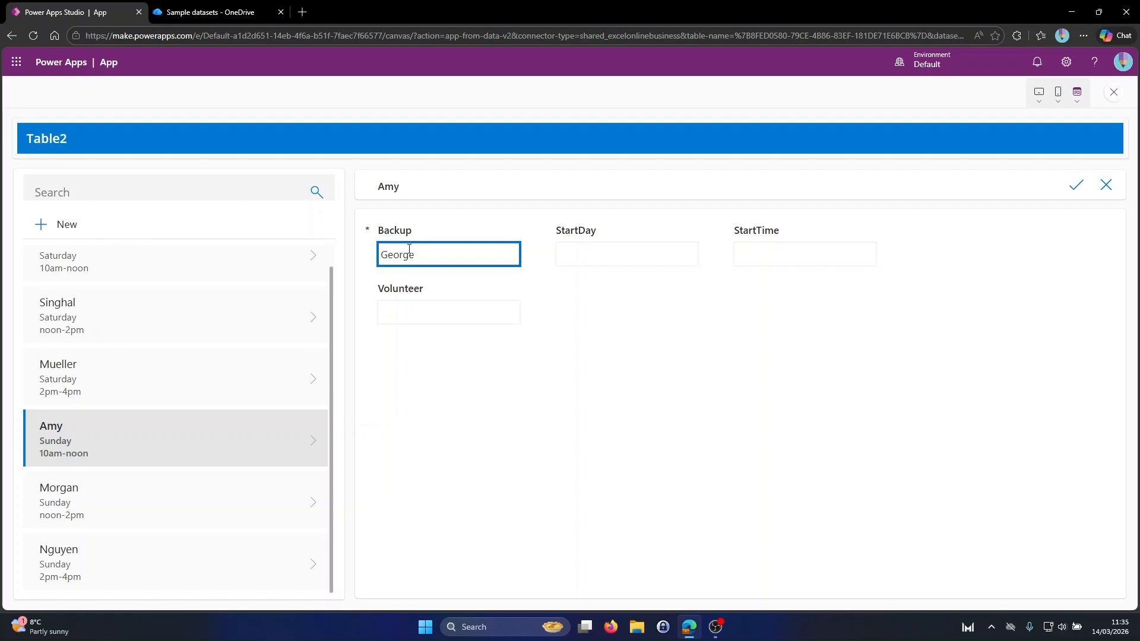
left_click(571, 254)
type("1pm-3pm")
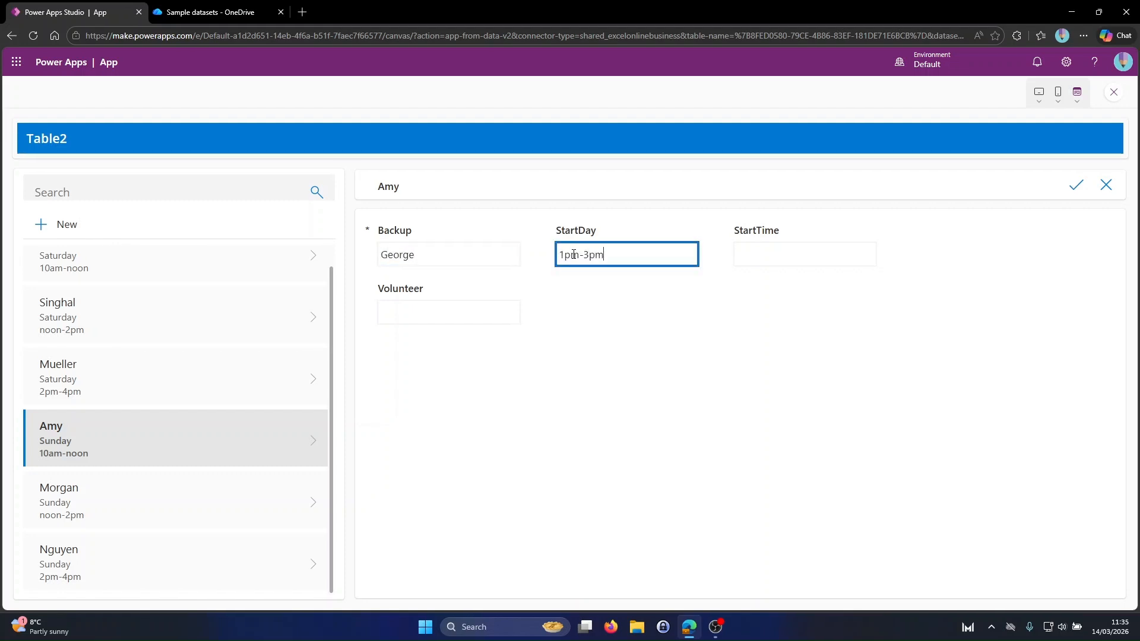
left_click(772, 252)
type("Thursa")
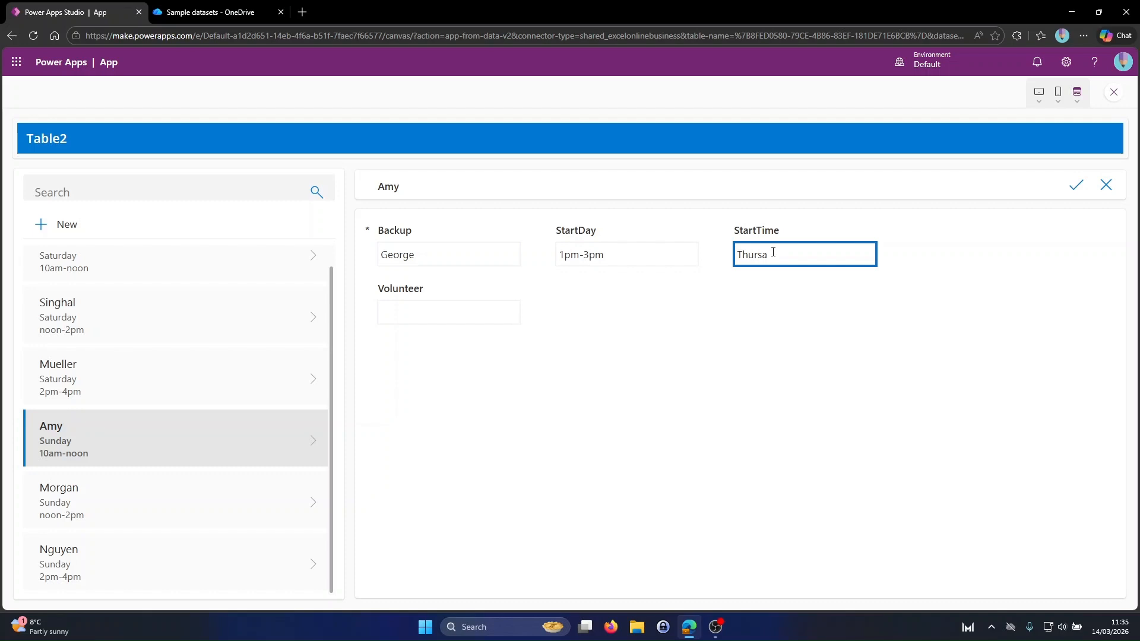
key("Tab")
type("Lee")
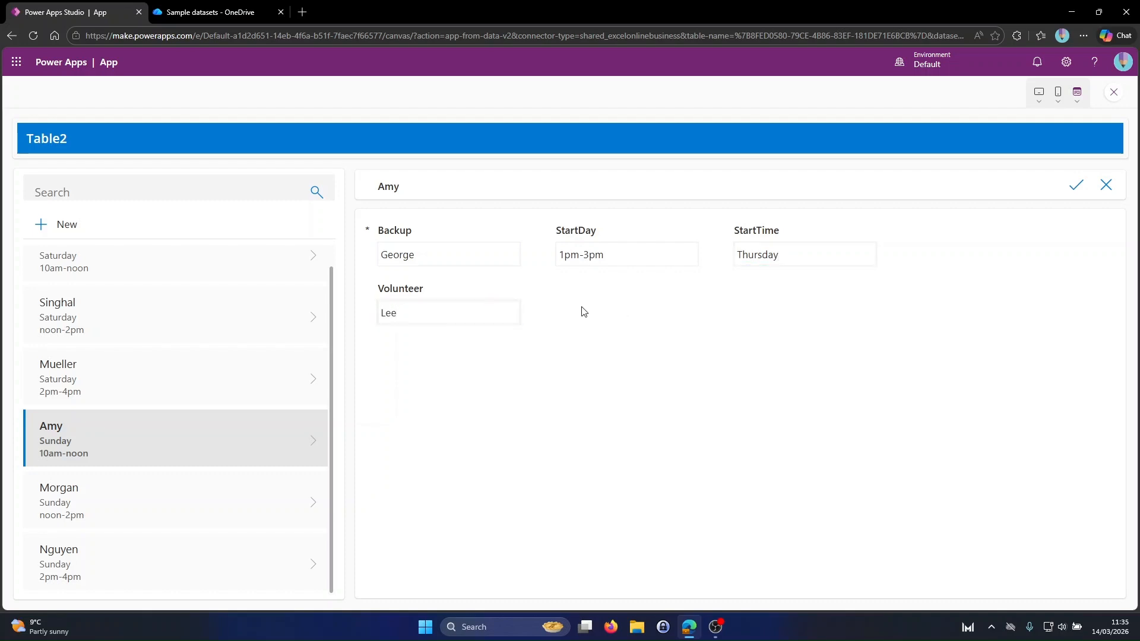
left_click(1074, 189)
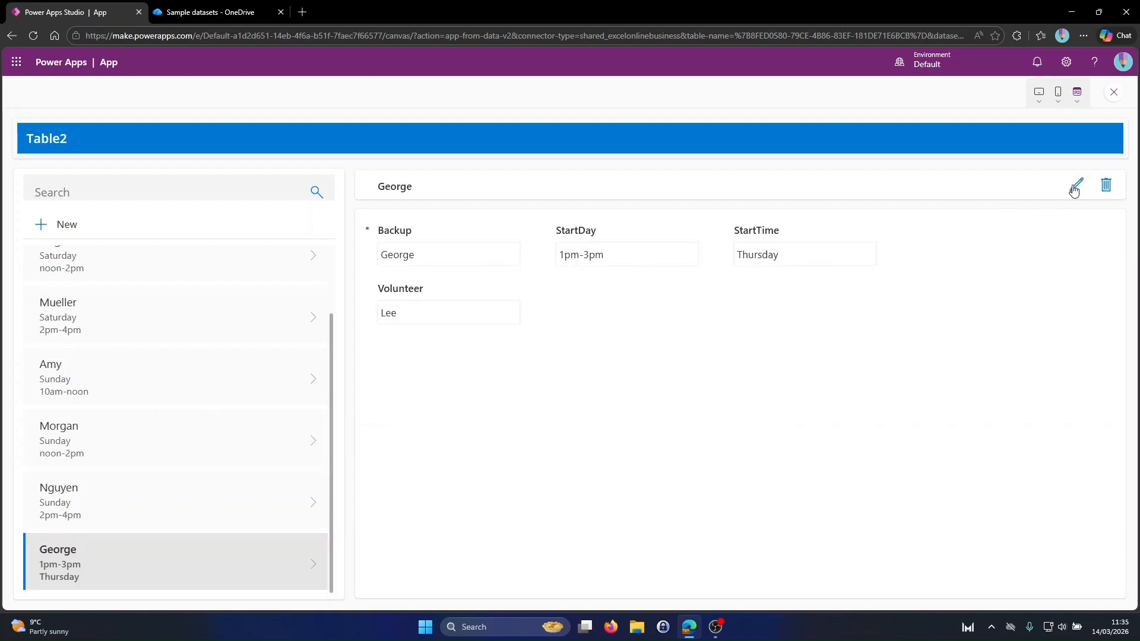
Review the Backup, Volunteer, StartDay and StartTime fields of the submitted record.
left_click(463, 261)
left_click(448, 313)
left_click(653, 255)
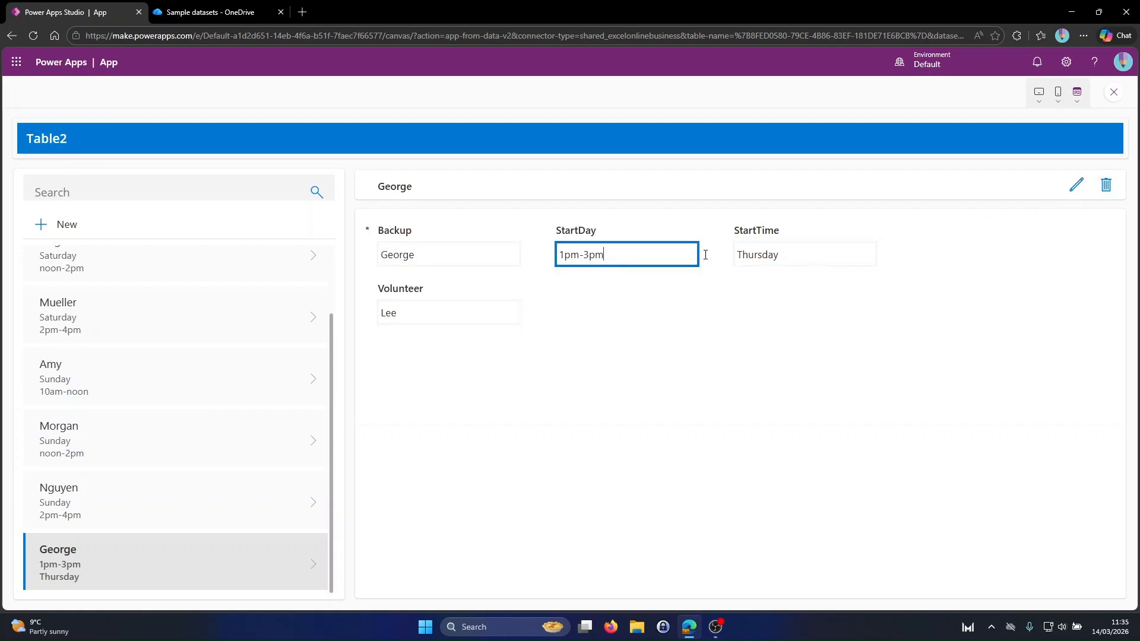
left_click(792, 253)
left_click(730, 276)
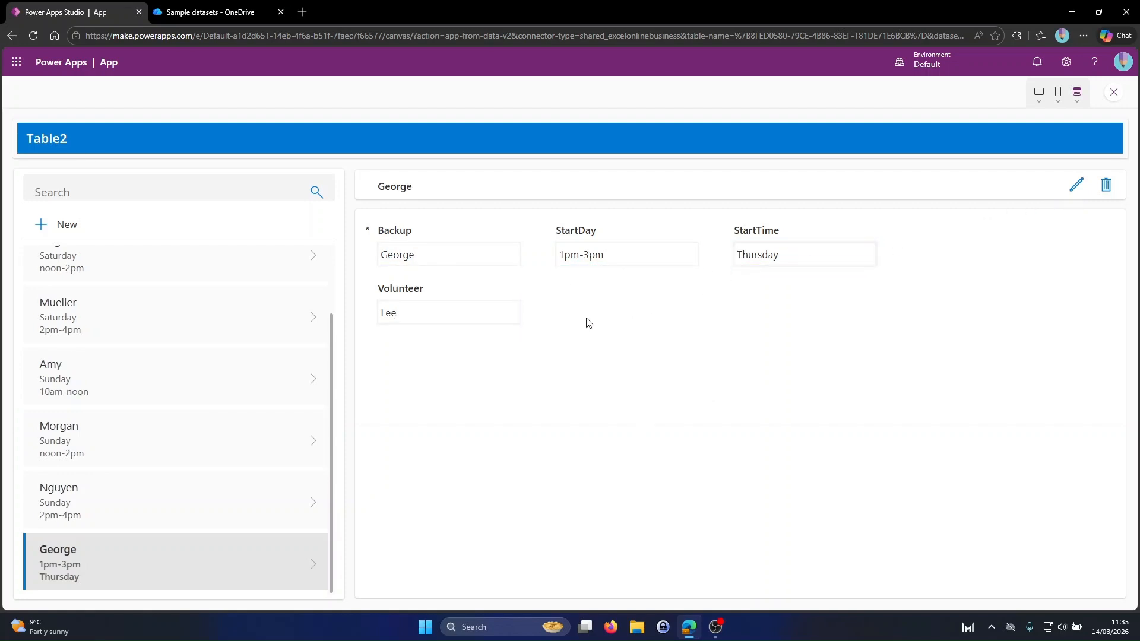
Start another record with StartDay 9am-noon, StartTime Monday and a volunteer name, leaving Backup blank, and try to submit it.
left_click(41, 231)
left_click(423, 255)
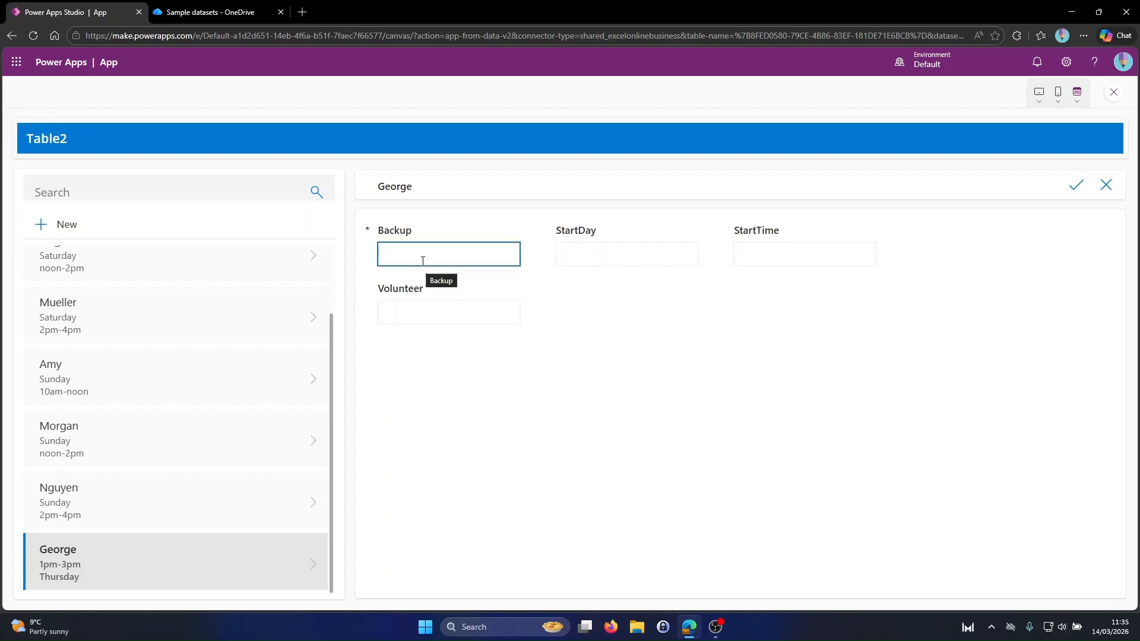
left_click(567, 255)
type("9am-noon")
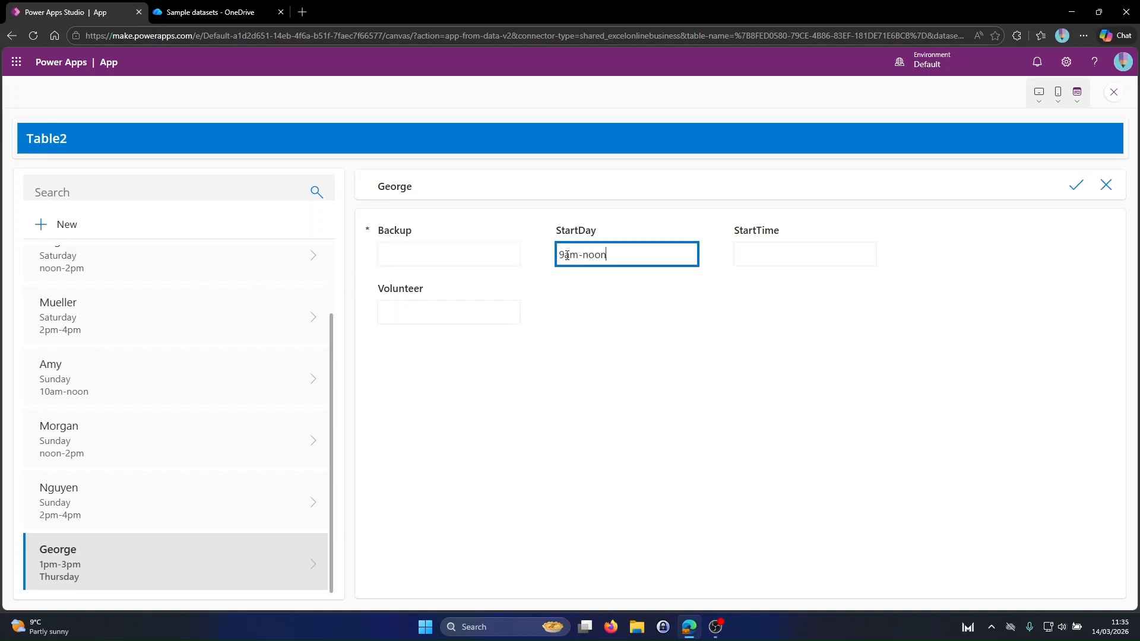
left_click(759, 255)
type("Monday")
left_click(415, 315)
type("Carlos")
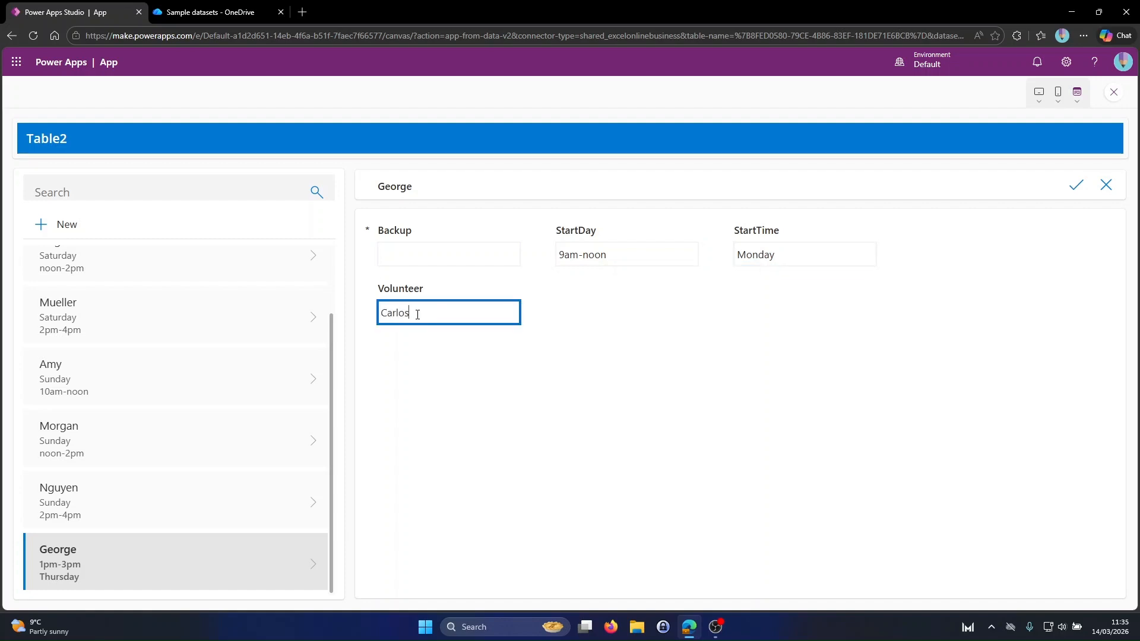
left_click(456, 254)
left_click(1063, 197)
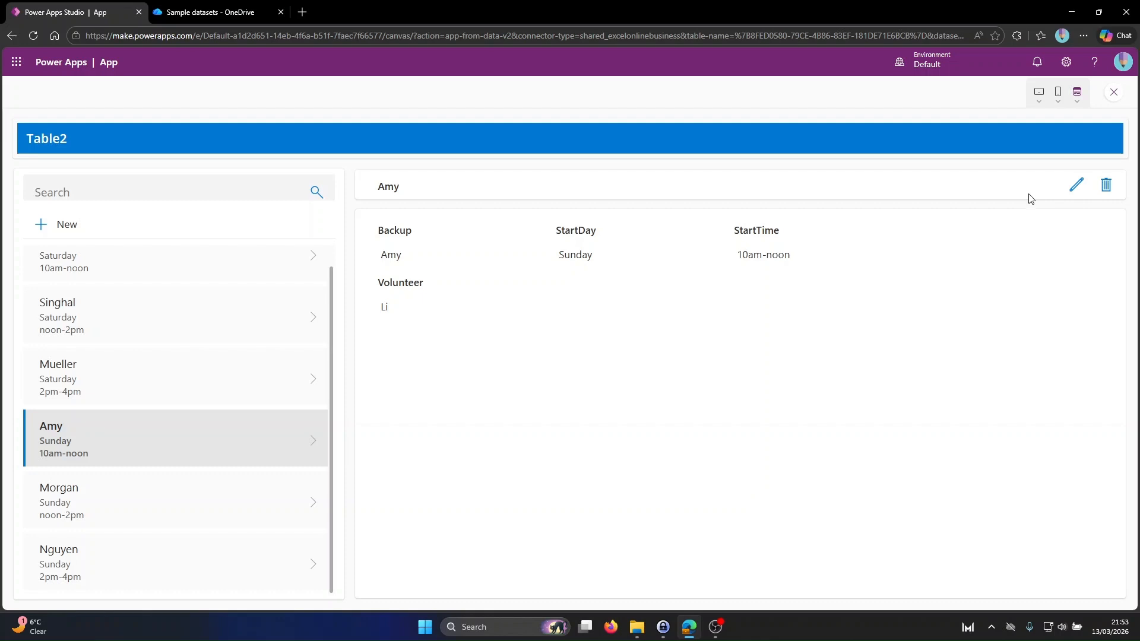
Leave the preview, select Form1 and show its display properties.
left_click(1112, 97)
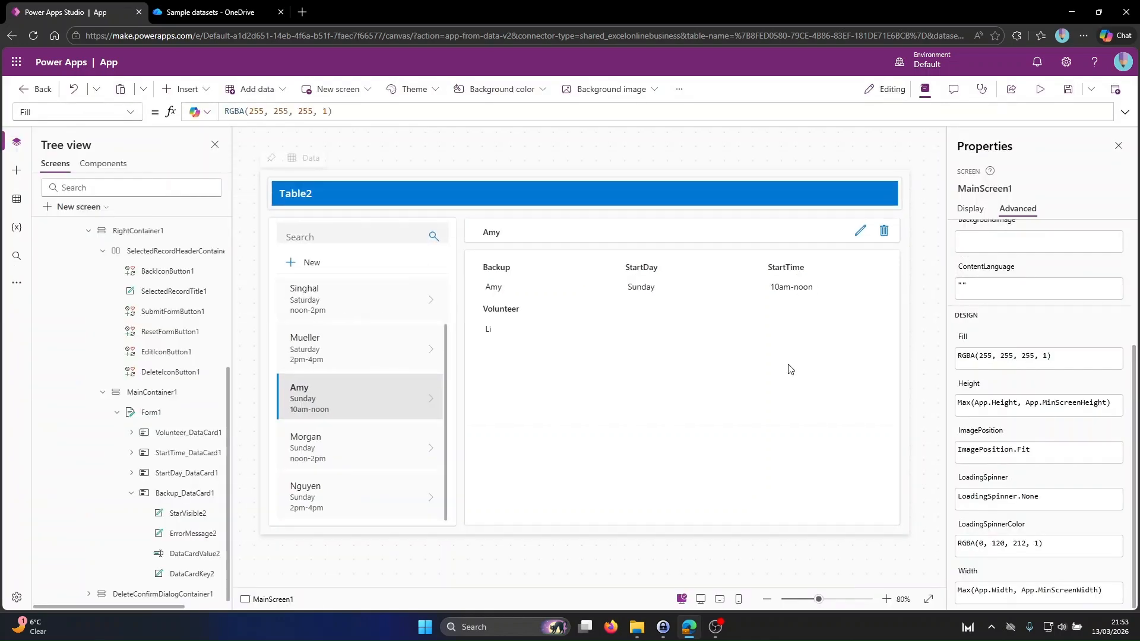
left_click(758, 392)
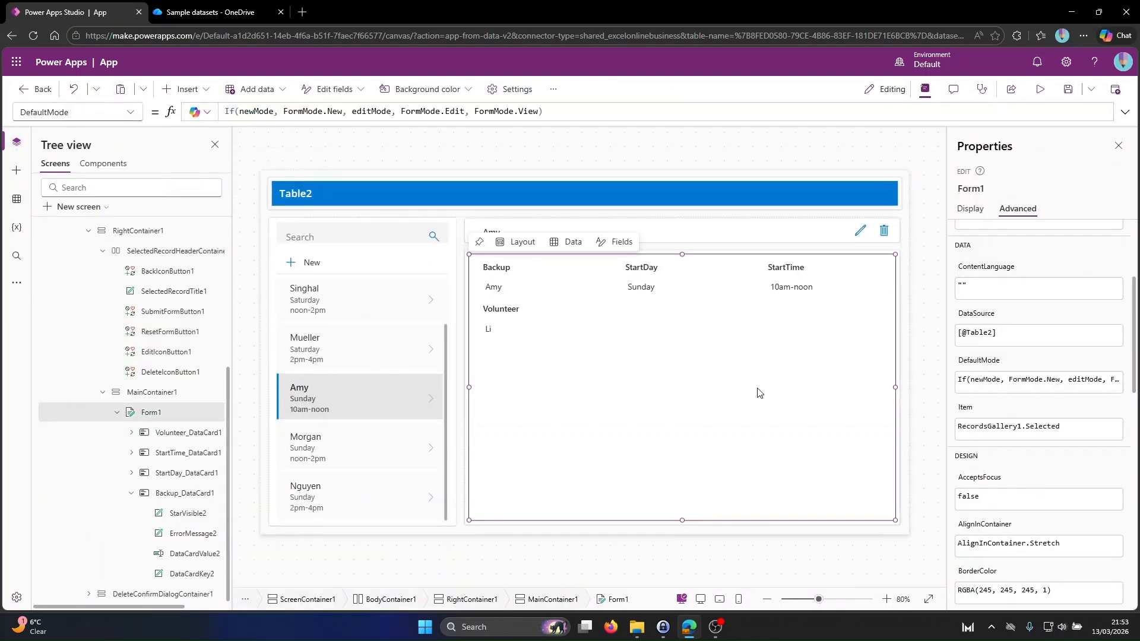
left_click(968, 209)
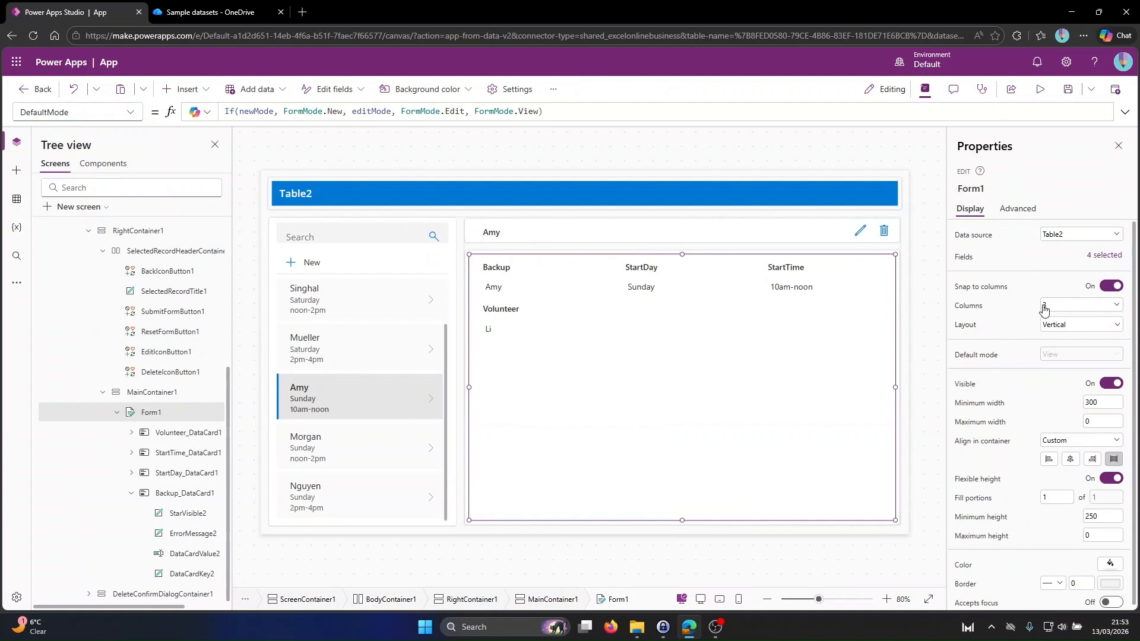
Try a 1-column layout for Form1 and return the number of columns to 3.
left_click(1078, 304)
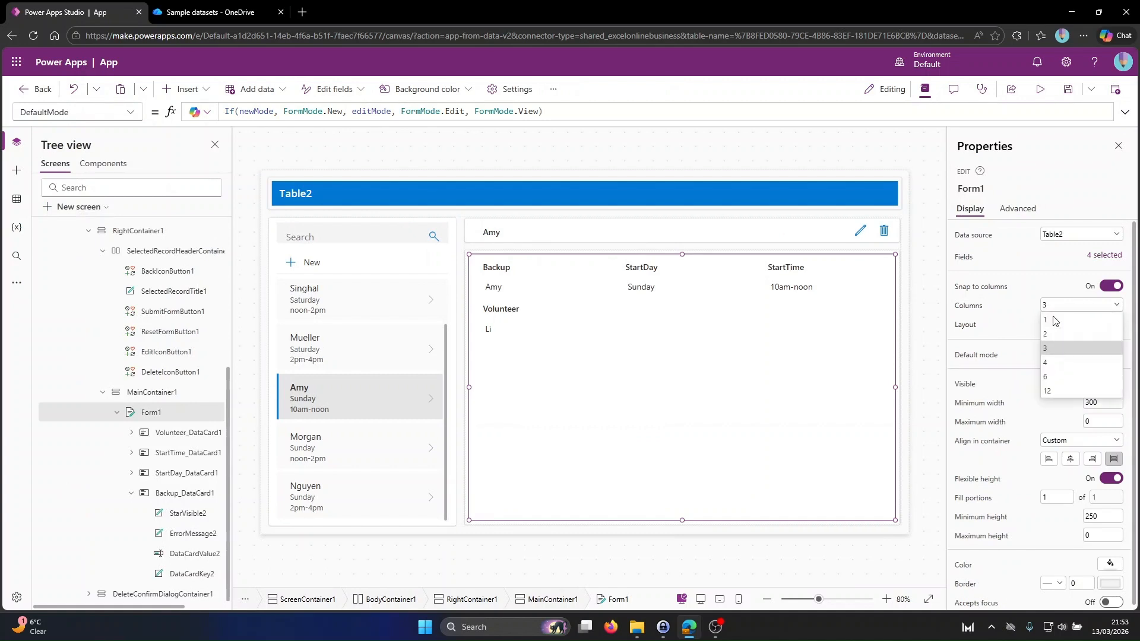
left_click(1093, 320)
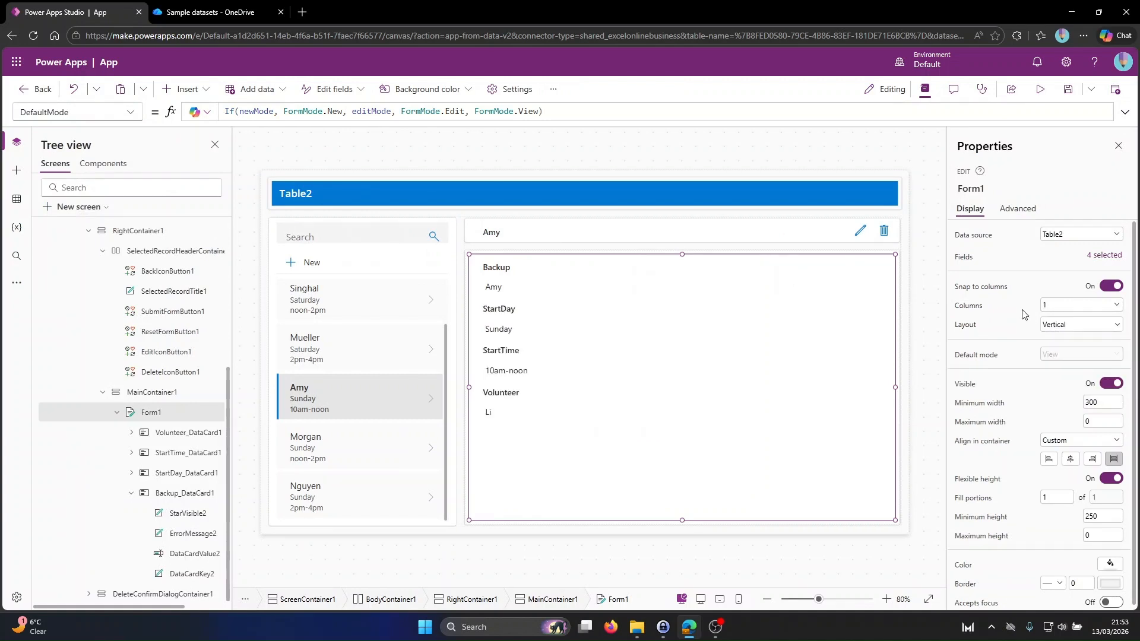
left_click(1048, 306)
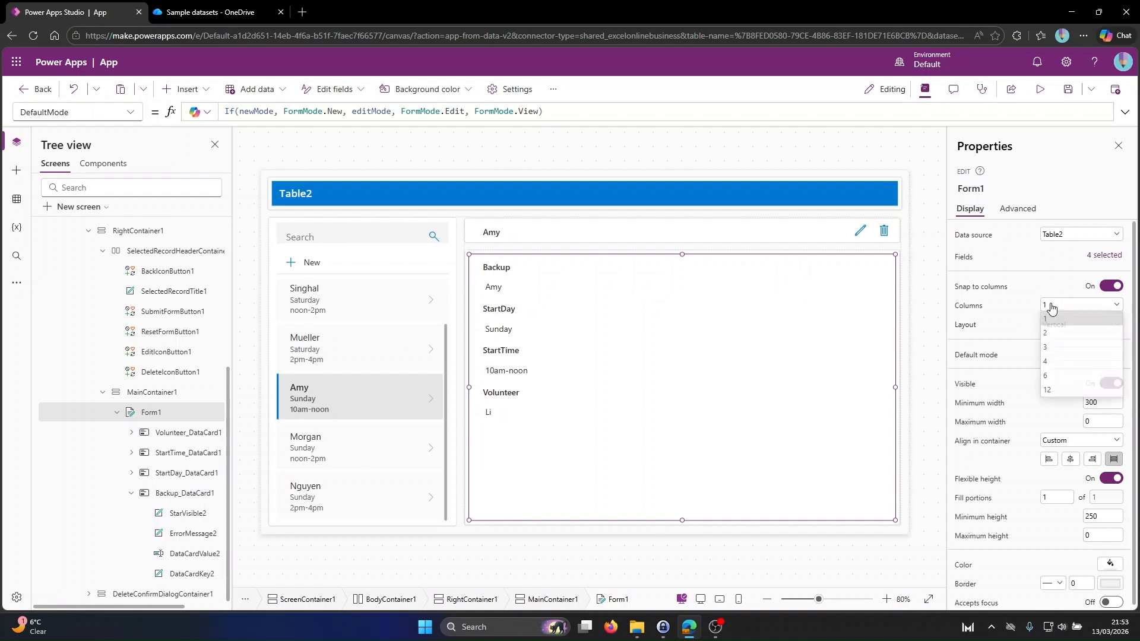
left_click(1049, 339)
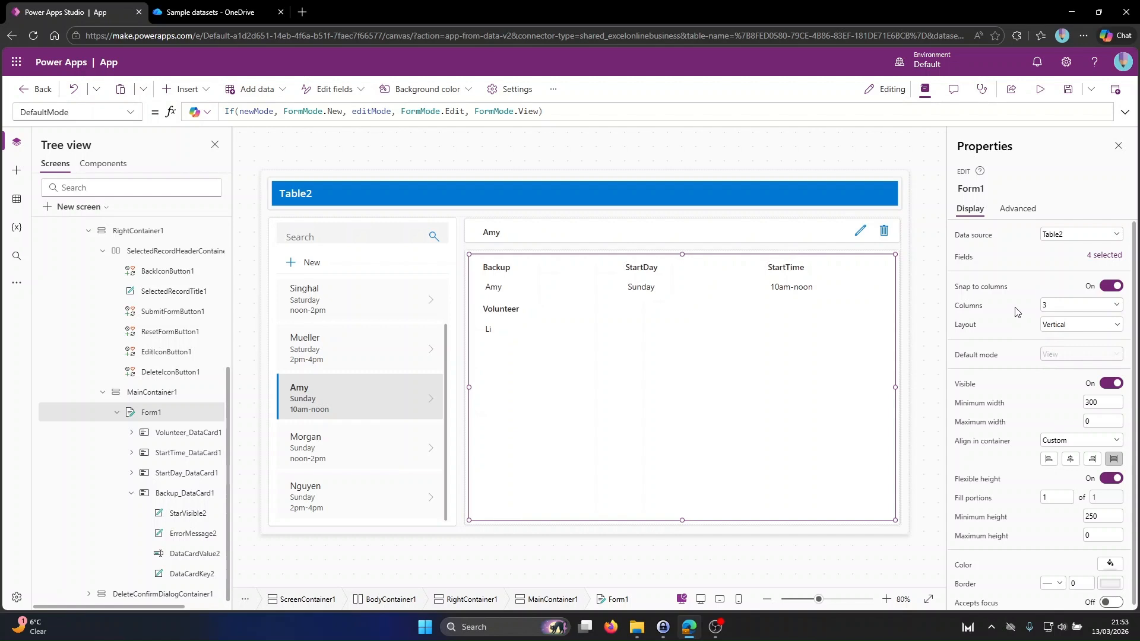
Examine Form1's DataSource formula and show the app's list of connected data sources.
left_click(131, 118)
left_click(73, 256)
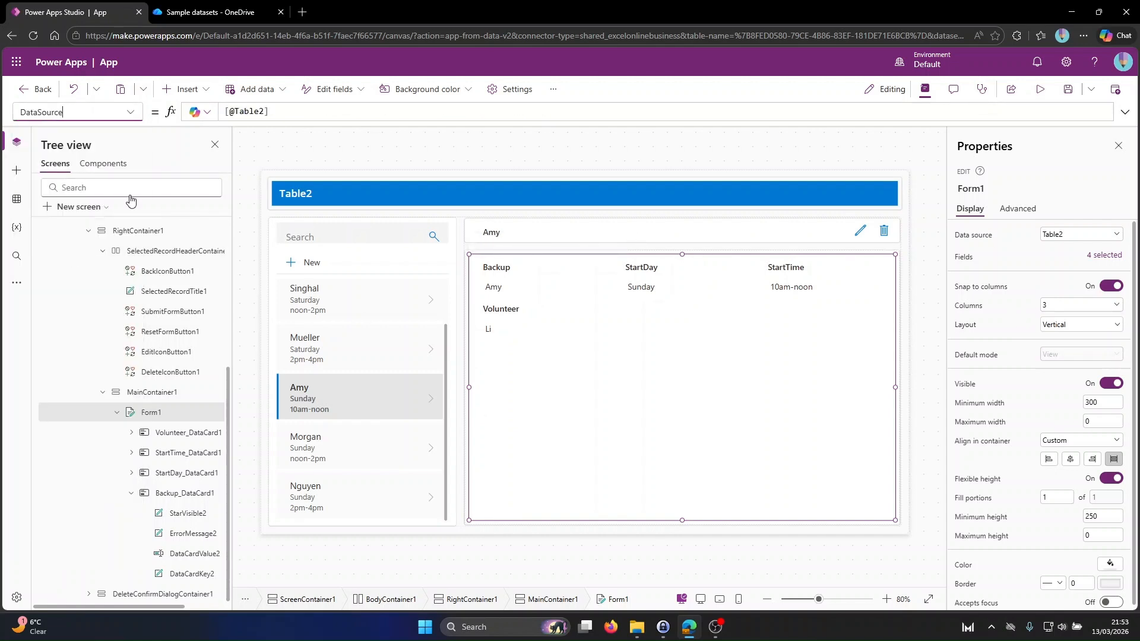
triple_click(288, 111)
left_click(17, 199)
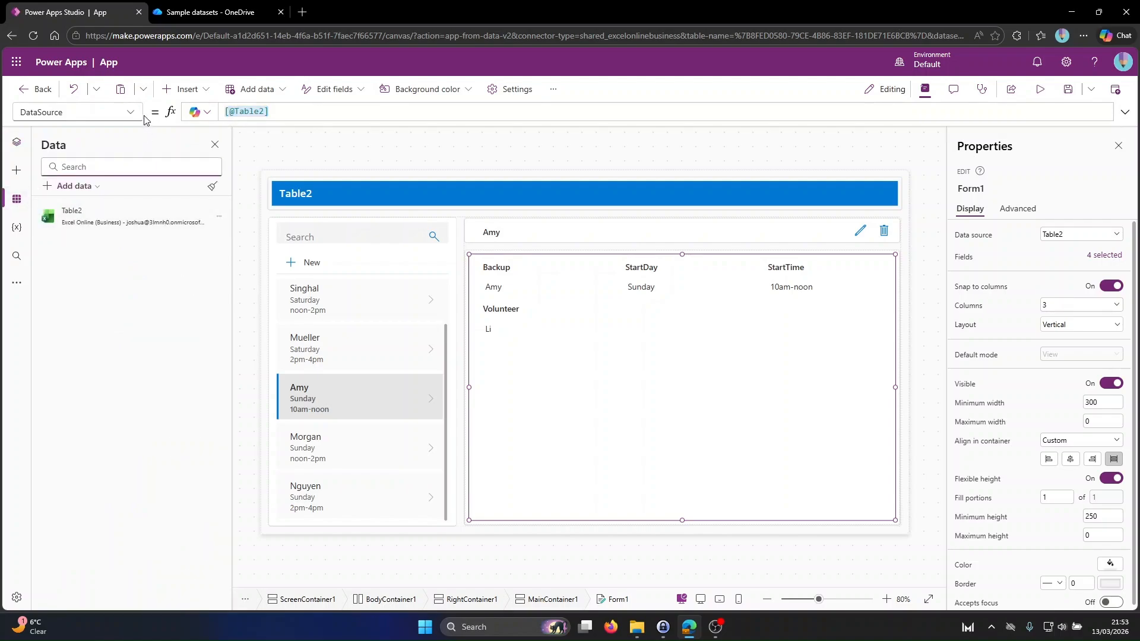